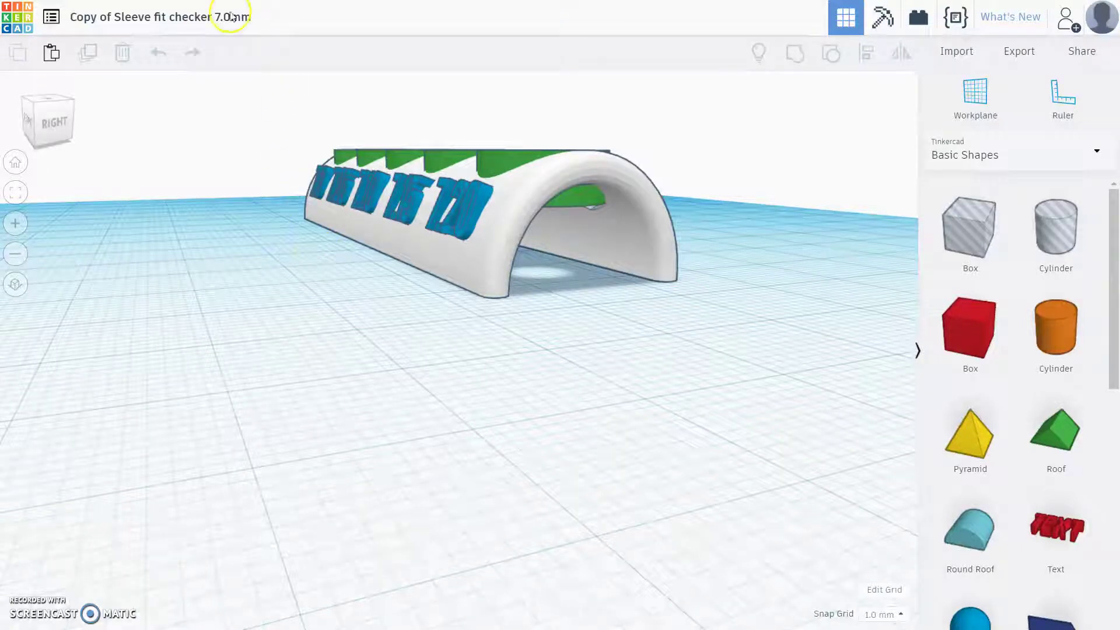
Retitle the design 'Fit Checker 5.50' and zoom out to see the whole model
left_click(228, 18)
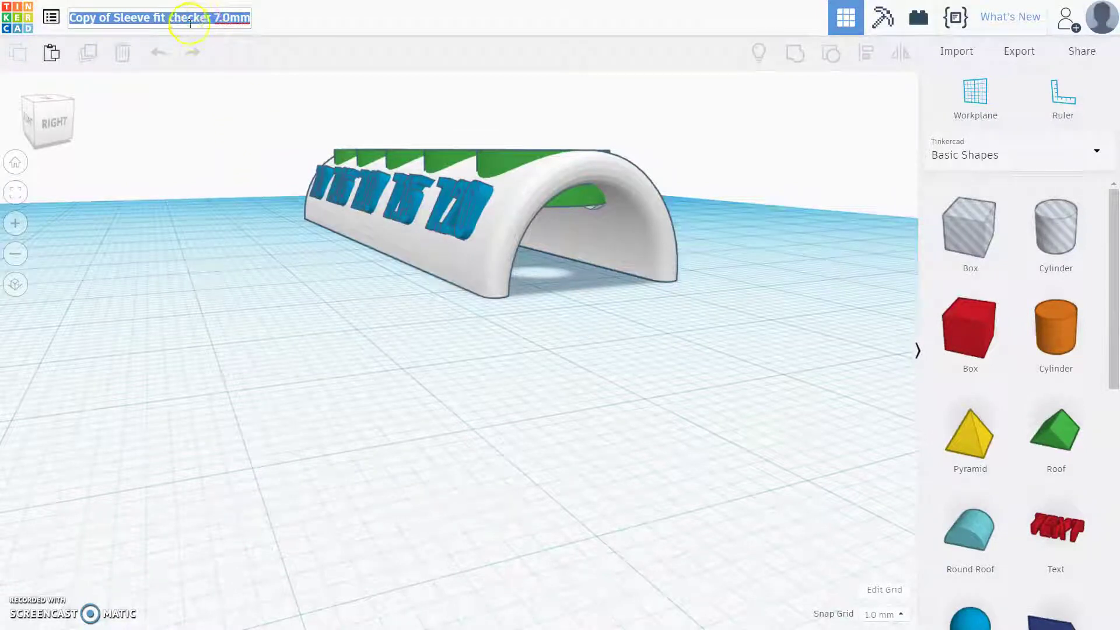
type("Fit Checker")
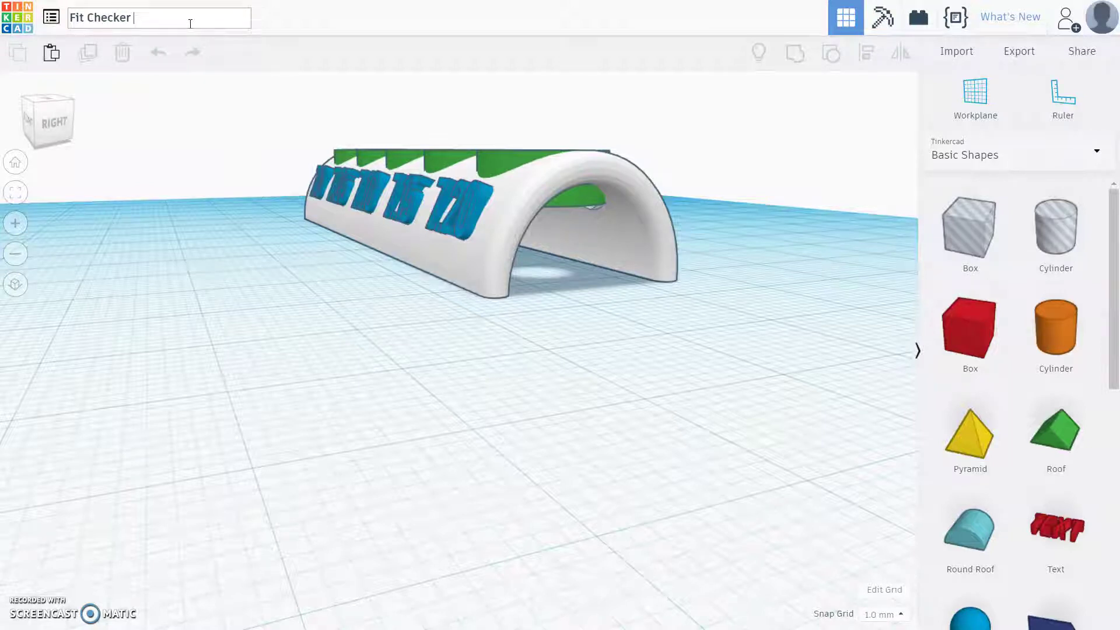
type("5.50")
key("Return")
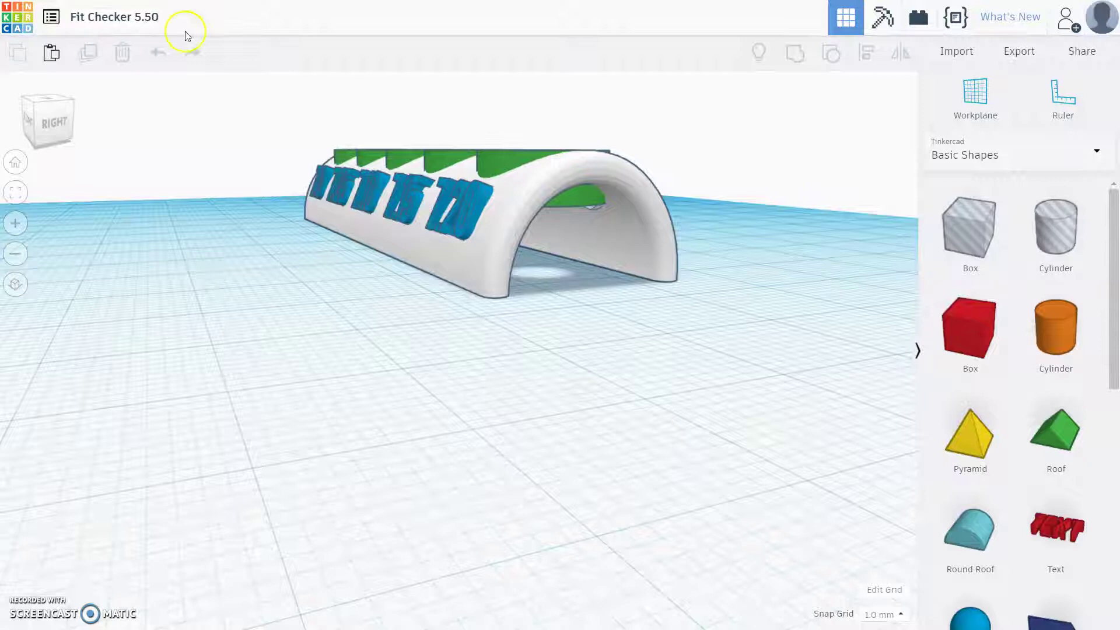
scroll(337, 314, "up", 3)
right_click_drag(210, 245, 328, 365)
scroll(392, 300, "down", 3)
scroll(310, 358, "down", 5)
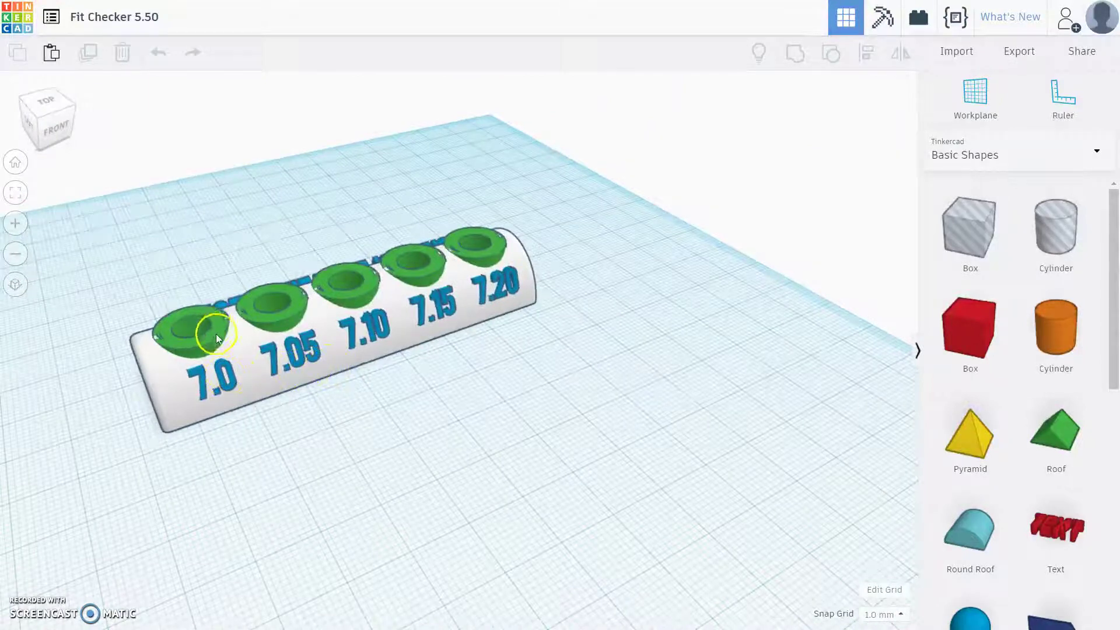
Change the 7.0 and 7.05 labels' text to 5.5 and 5.55
left_click(230, 373)
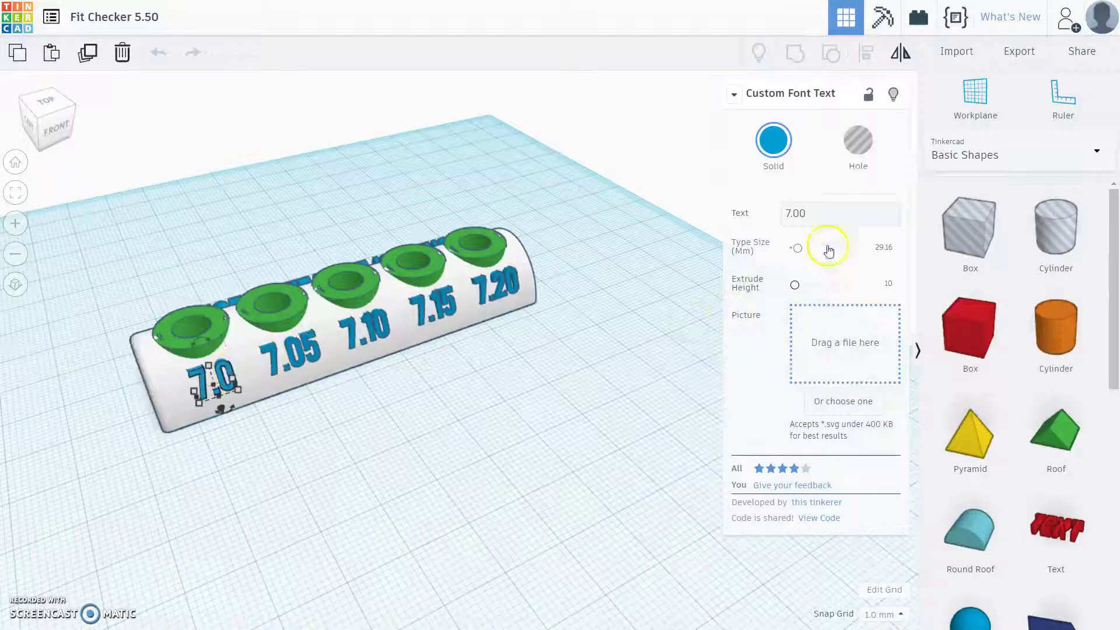
left_click(830, 219)
type("0")
double_click(831, 219)
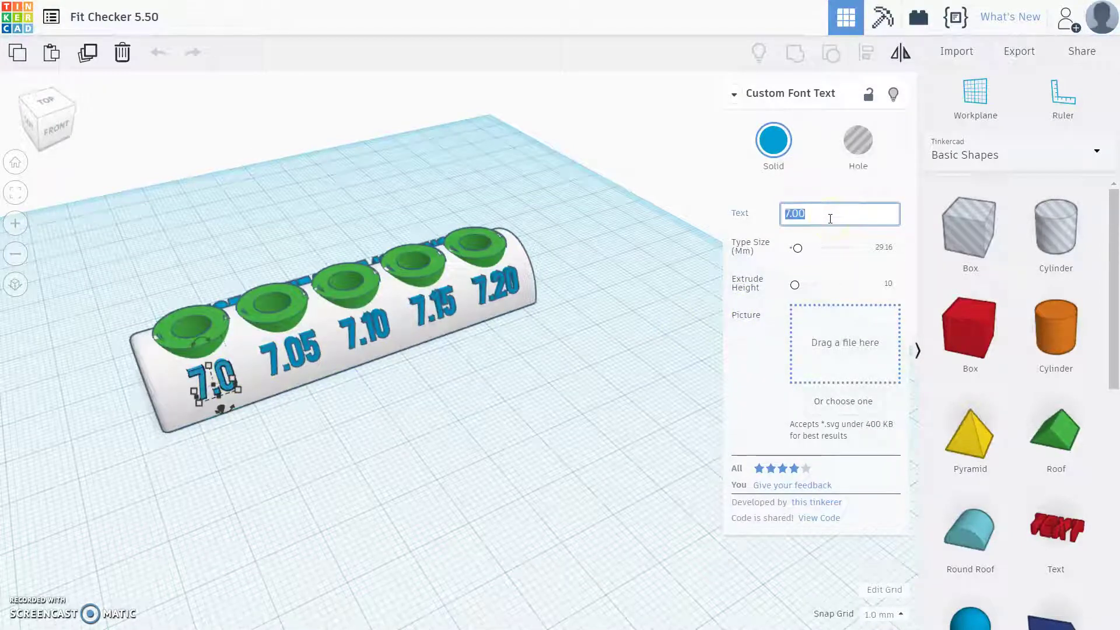
type("5.5")
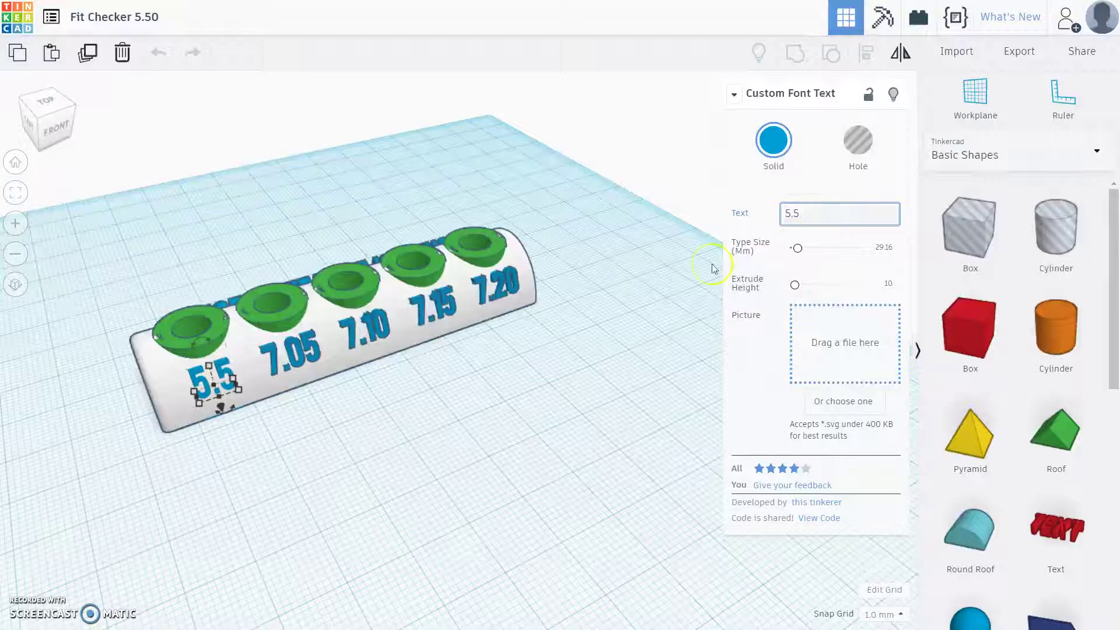
left_click(302, 353)
left_click(299, 350)
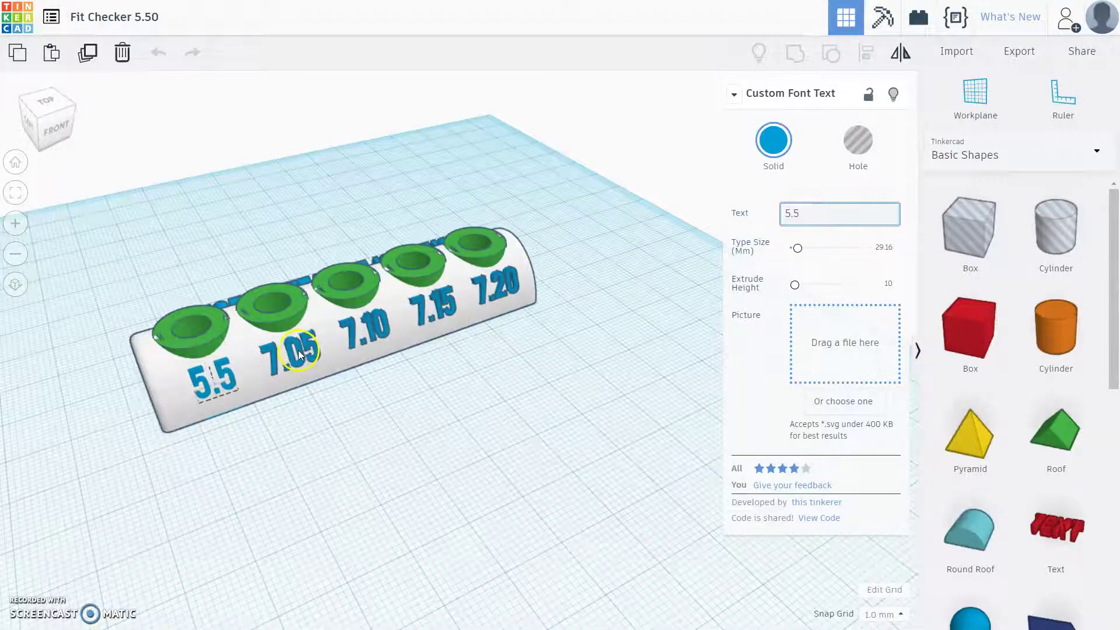
left_click(330, 345)
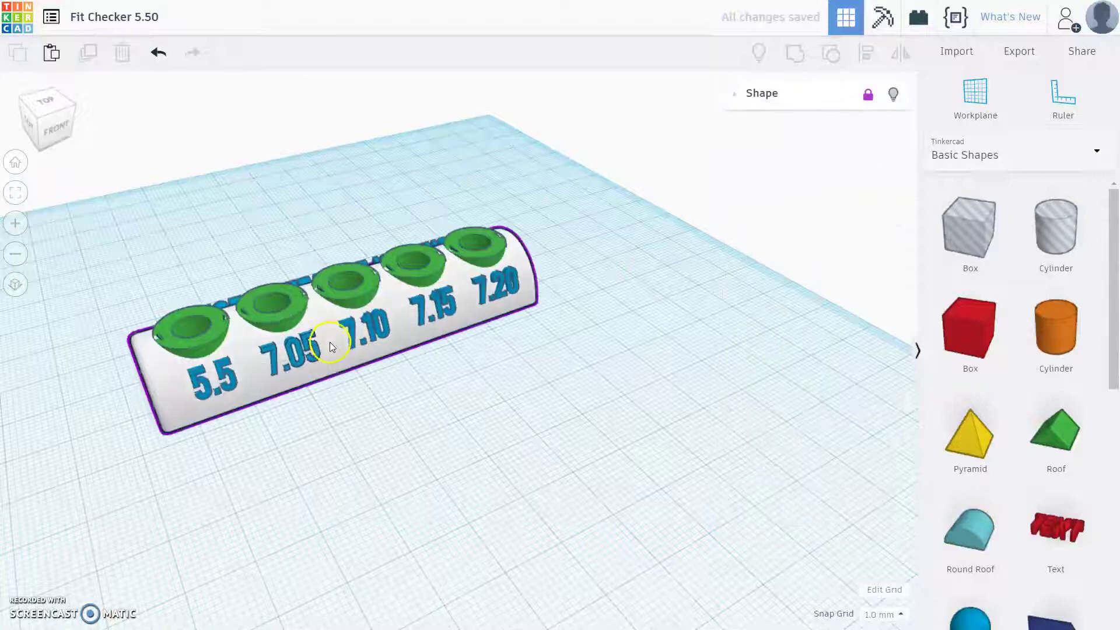
left_click(271, 352)
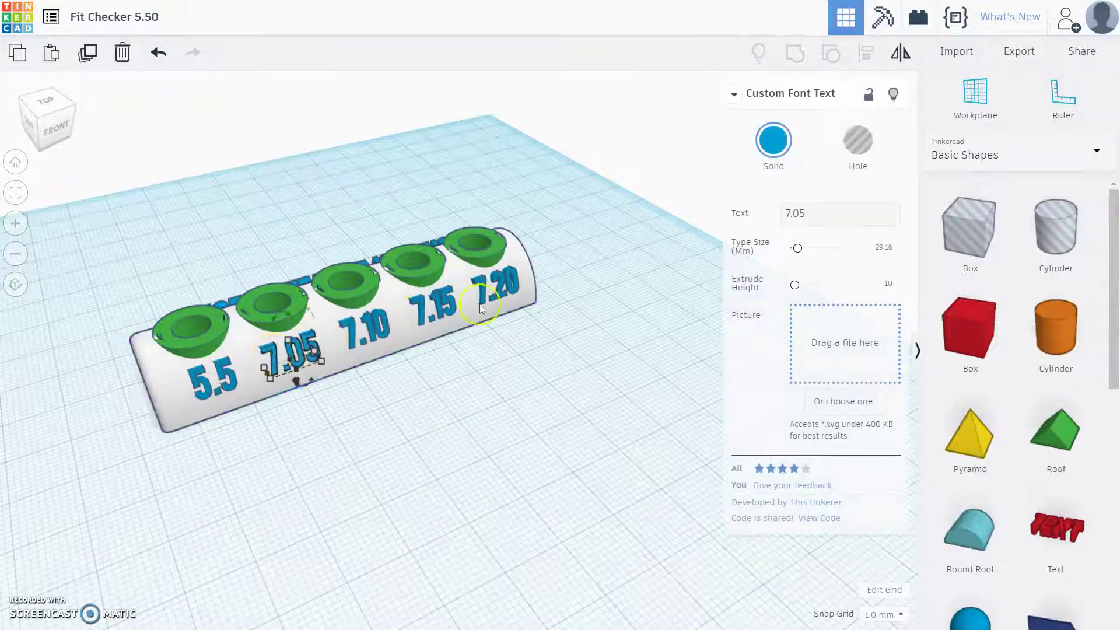
left_click(831, 219)
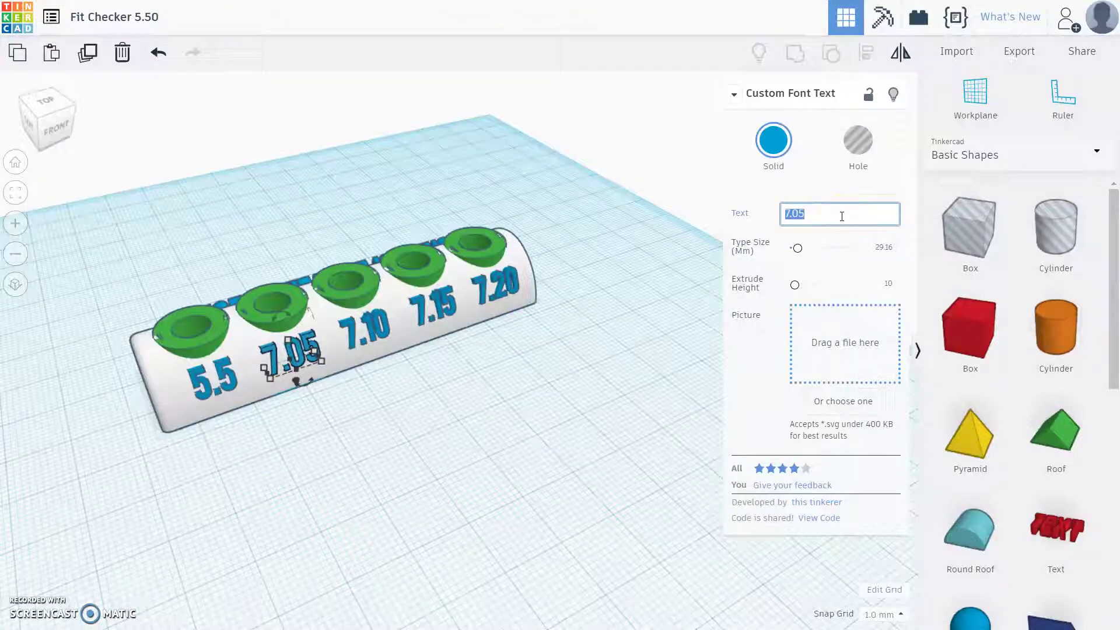
type("5.55")
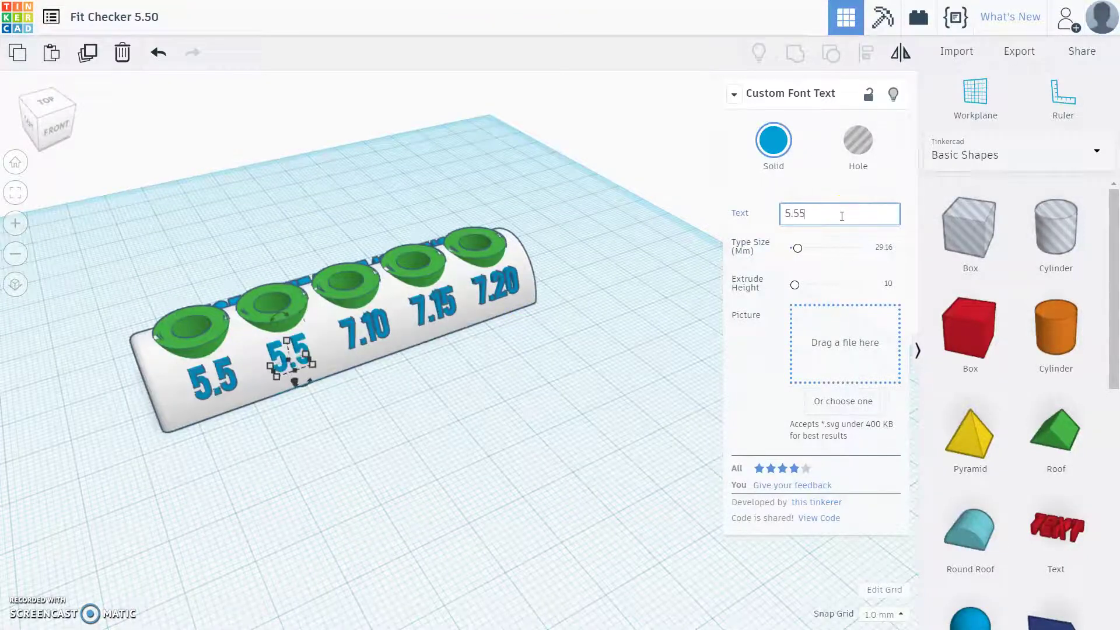
Relabel the 7.10, 7.15 and 7.20 labels as 5.6, 5.65 and 5.7, then deselect
left_click(370, 334)
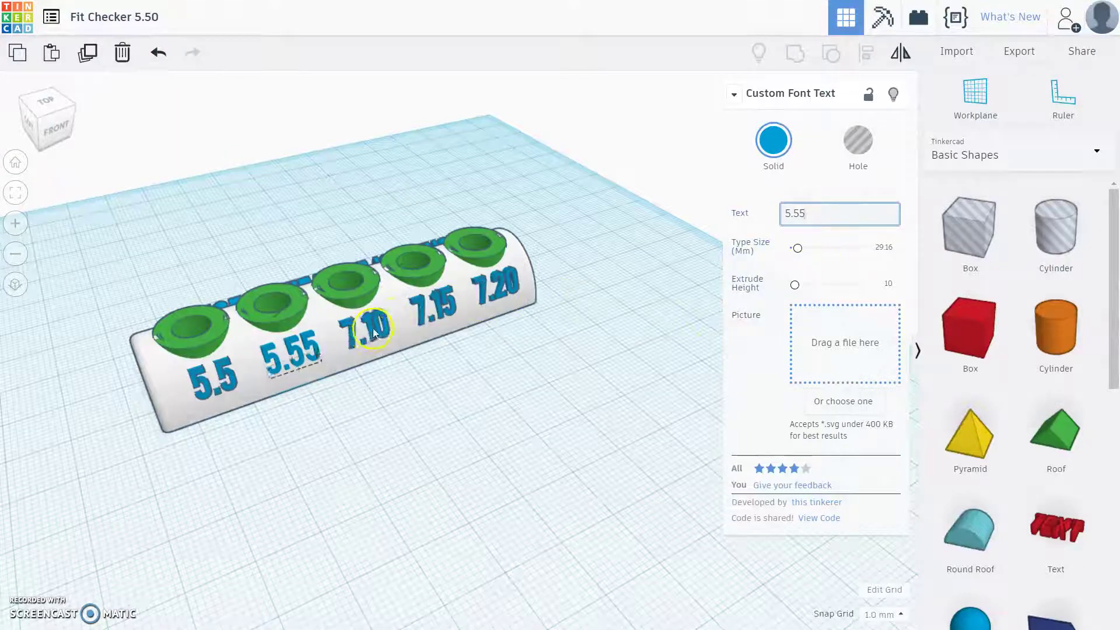
left_click(846, 213)
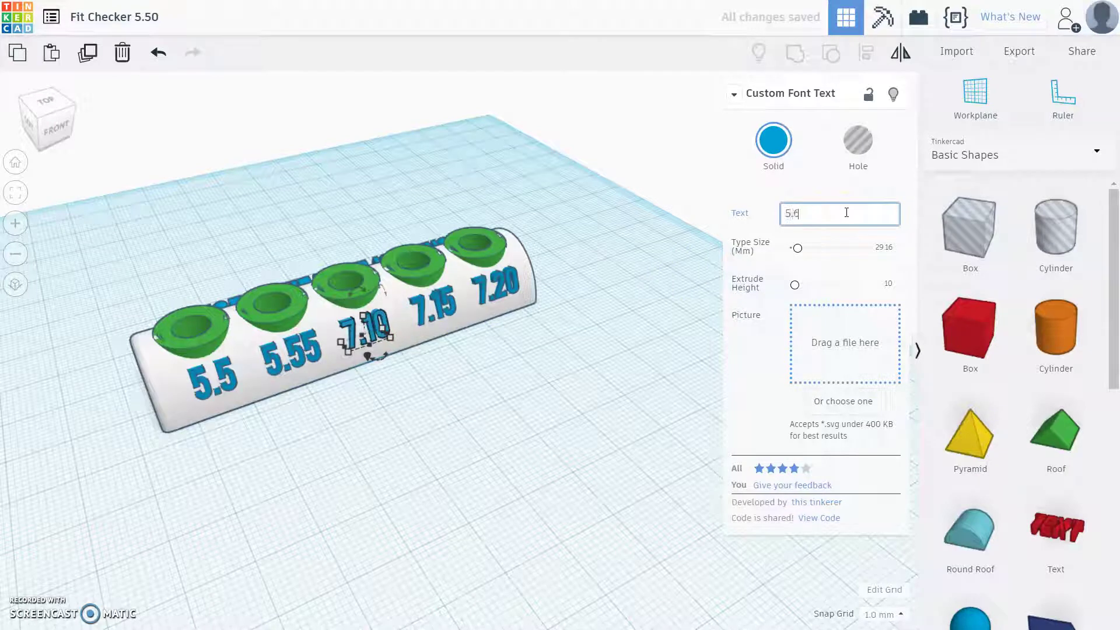
left_click(439, 303)
left_click(819, 212)
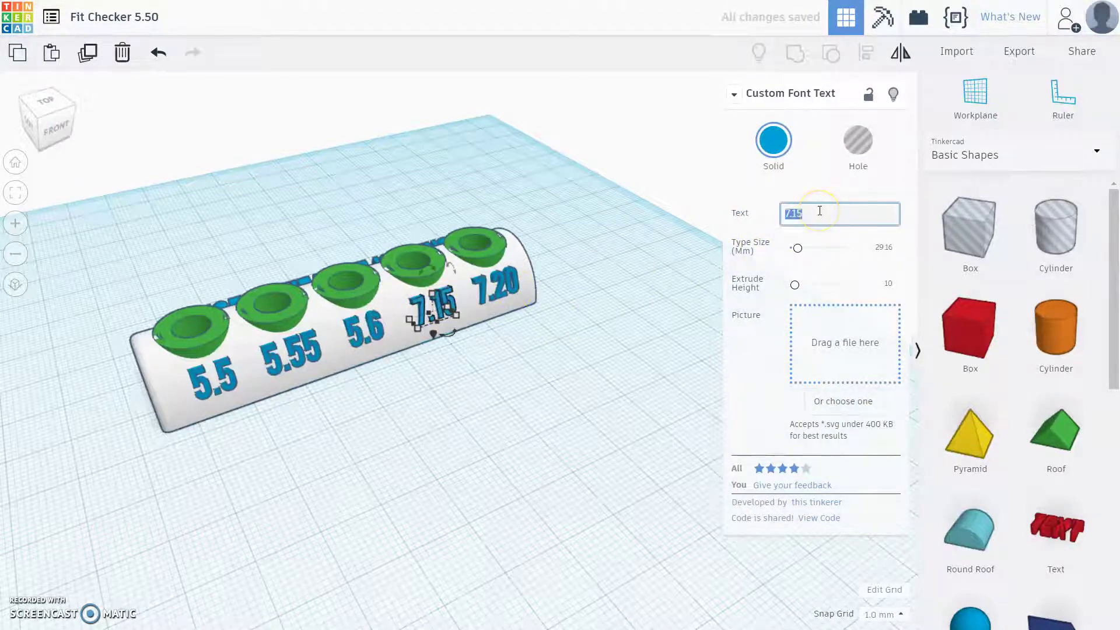
type("4")
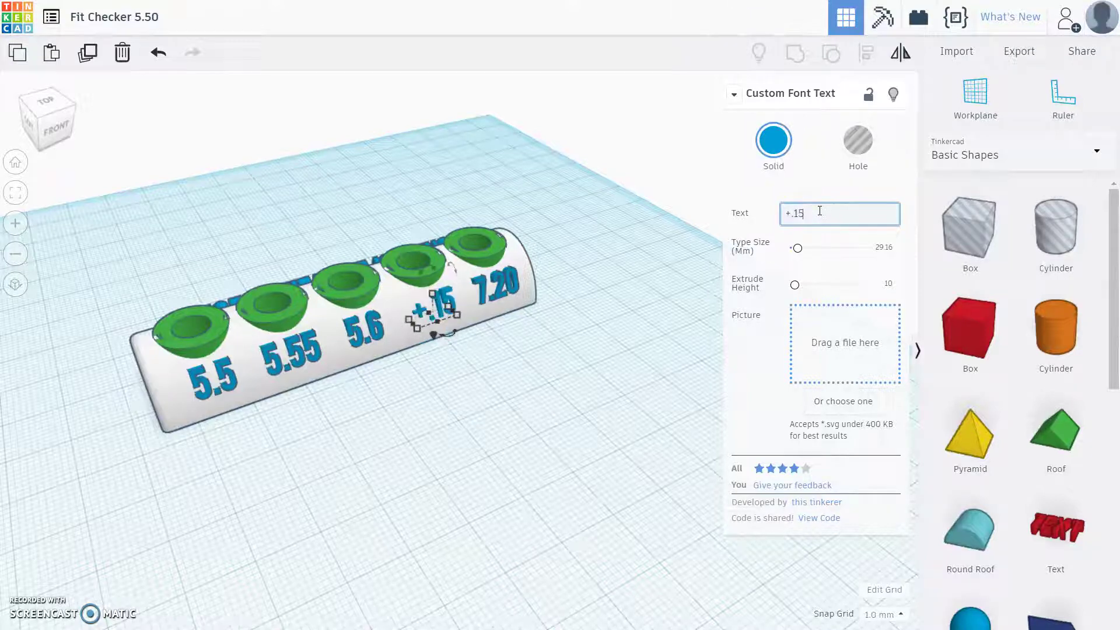
key("BackSpace")
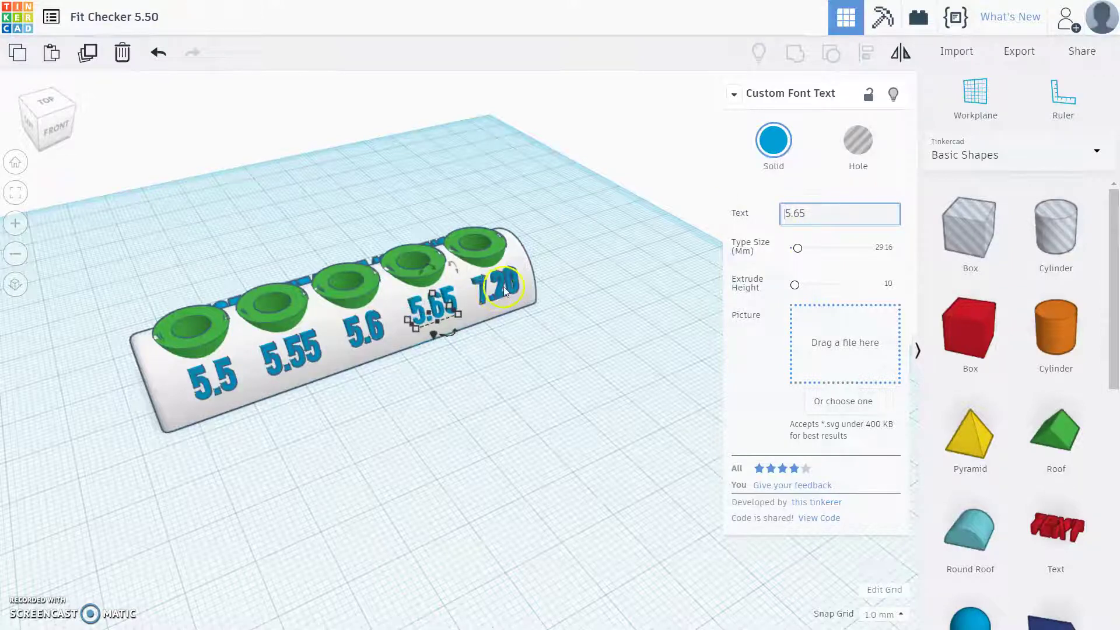
left_click(502, 285)
double_click(818, 213)
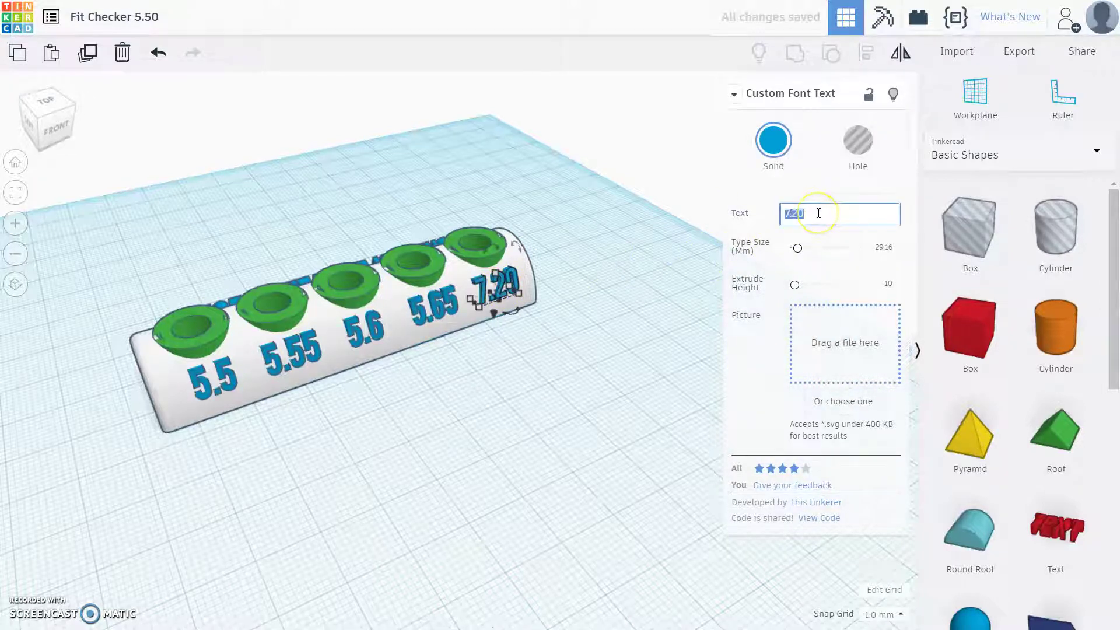
type("5.7")
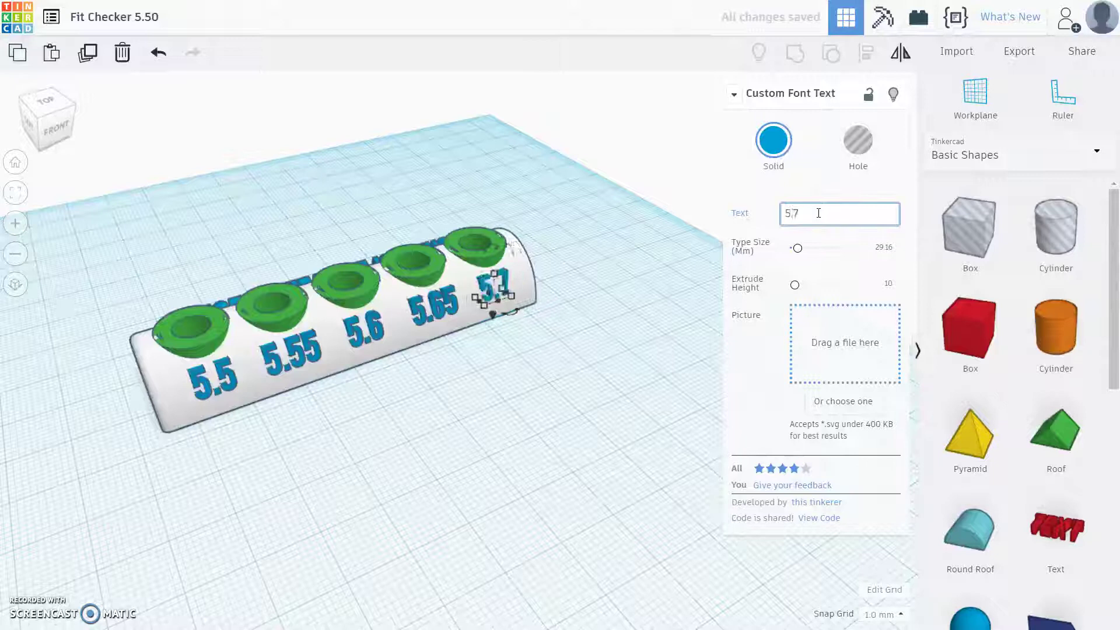
left_click(518, 427)
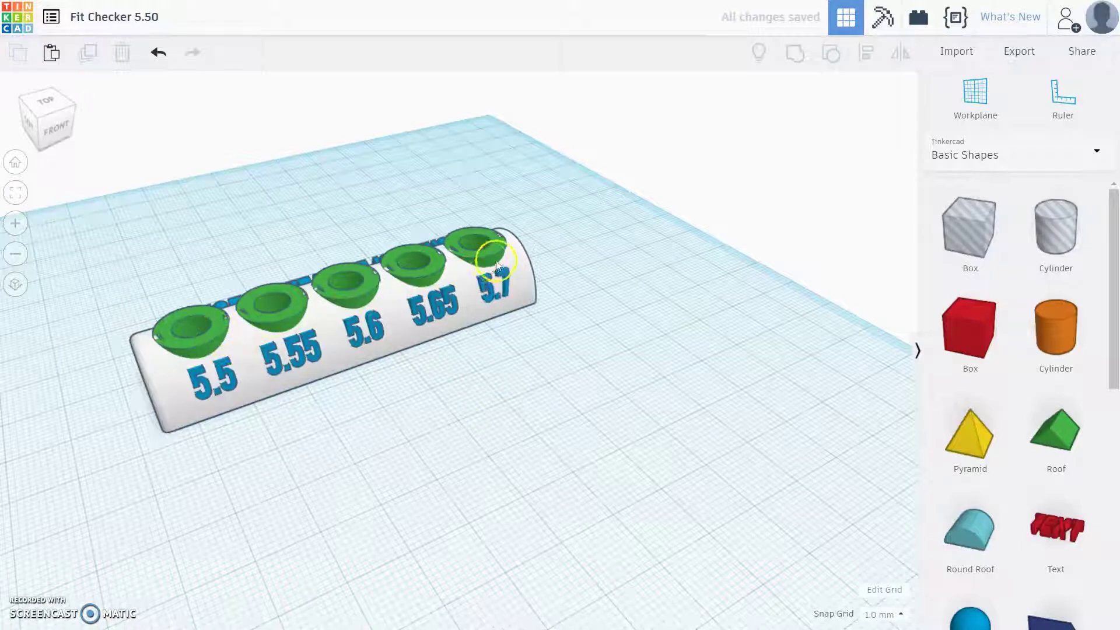
Set the hole diameter of the tire above the 5.5 label to 5.5
left_click(217, 316)
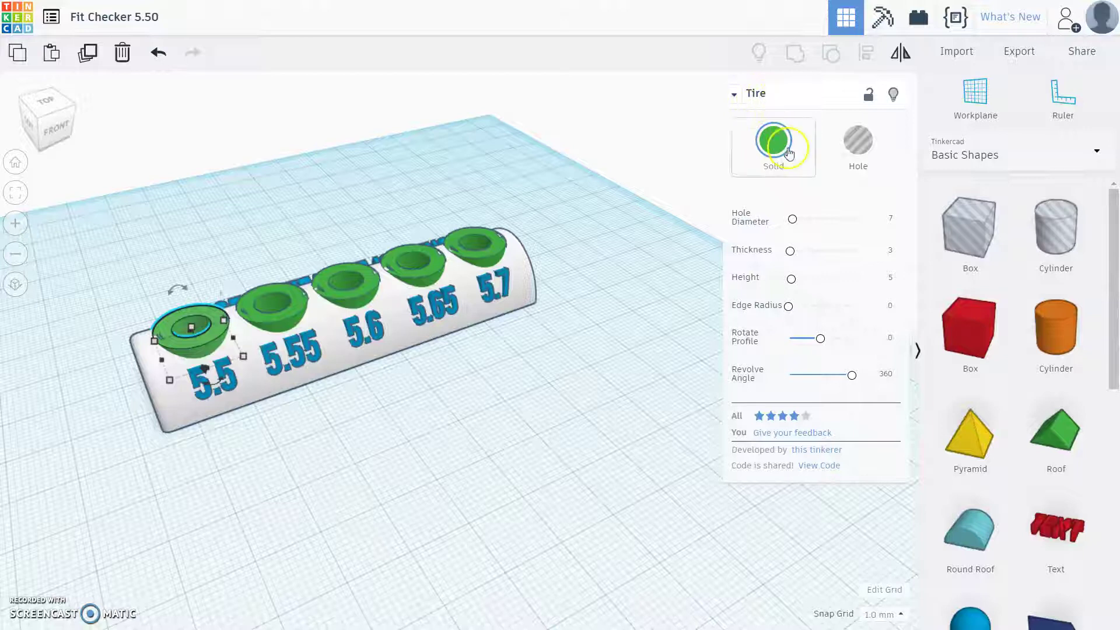
left_click(891, 218)
type("5")
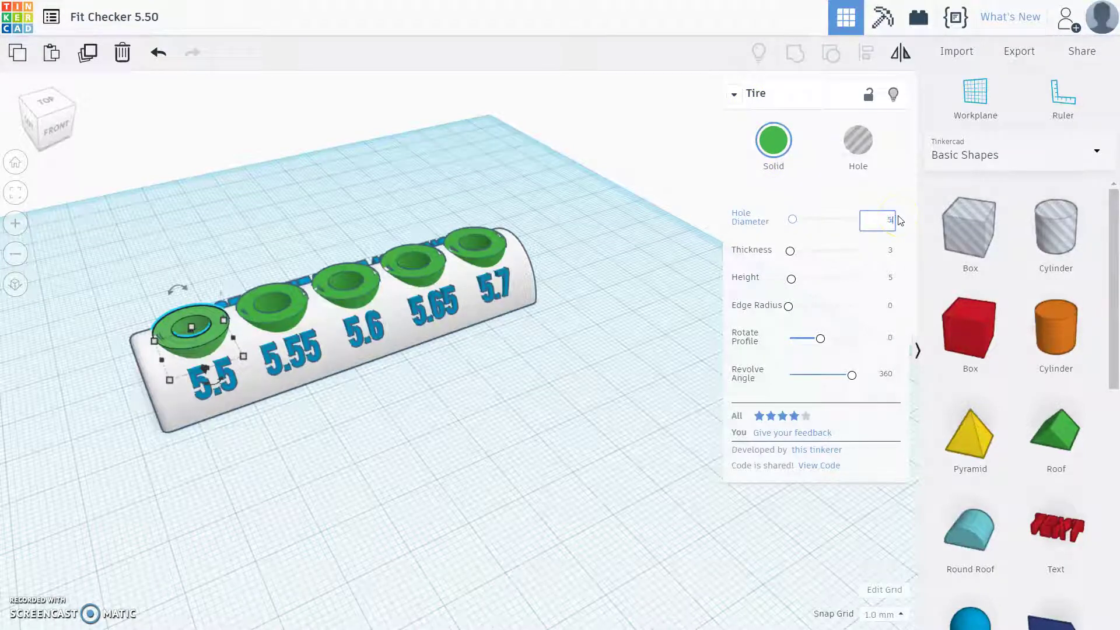
type(".5")
key("Return")
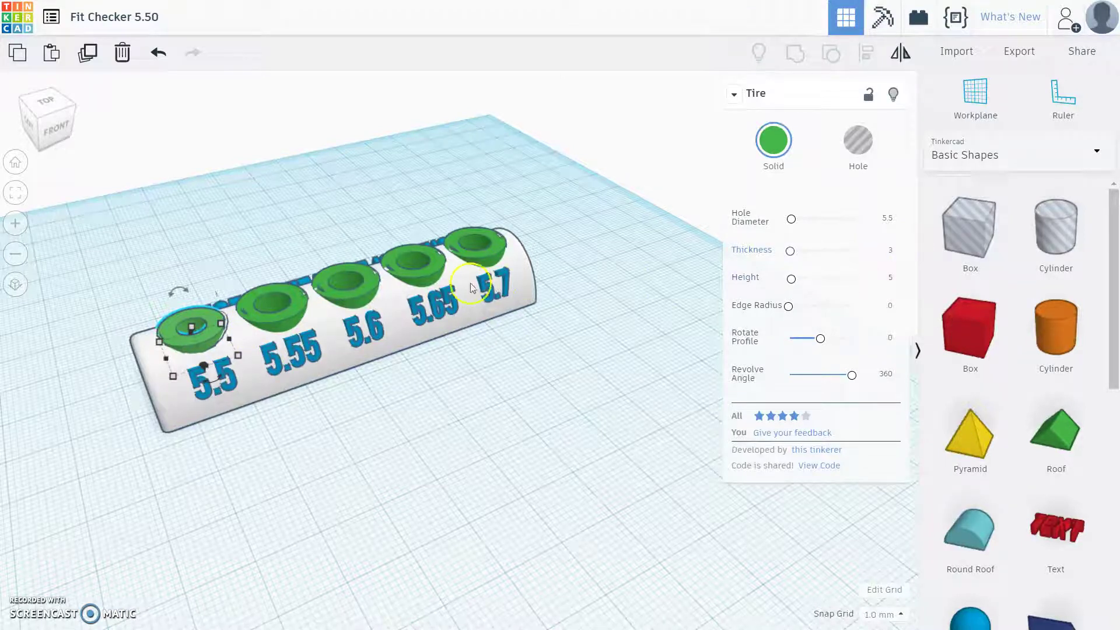
Set the 5.55 tire's hole diameter to 5.55
left_click(291, 313)
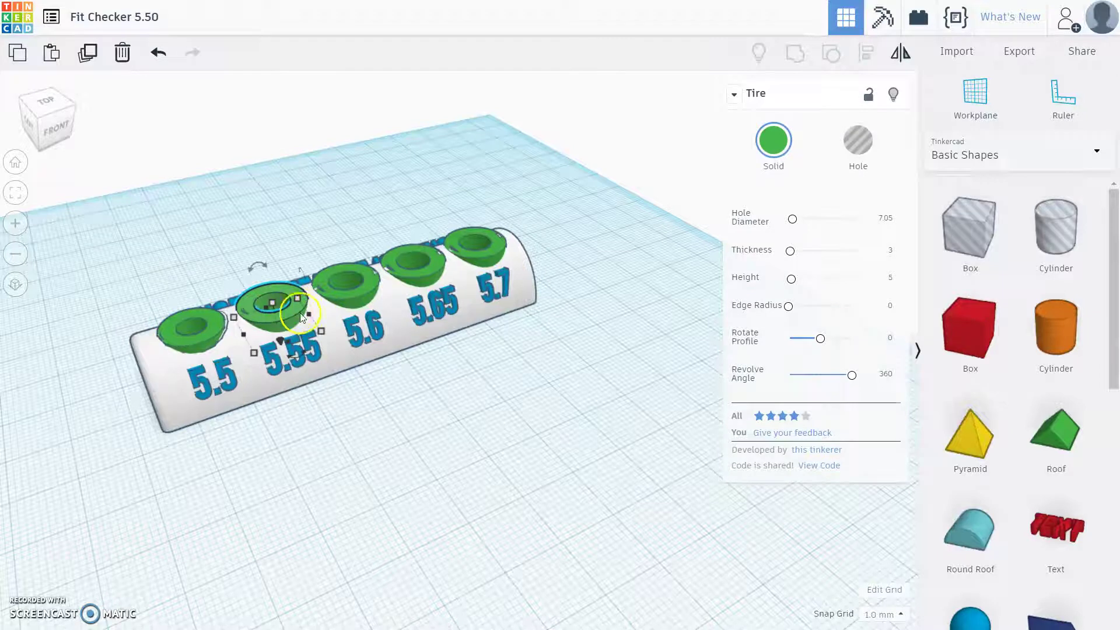
left_click(886, 218)
type("5.5")
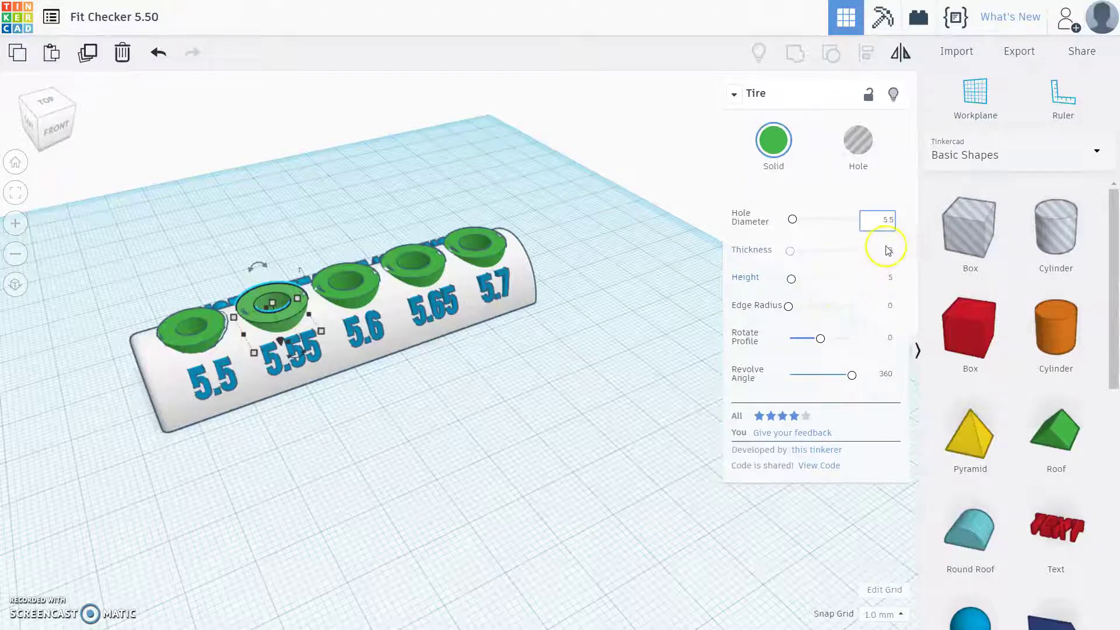
left_click(887, 251)
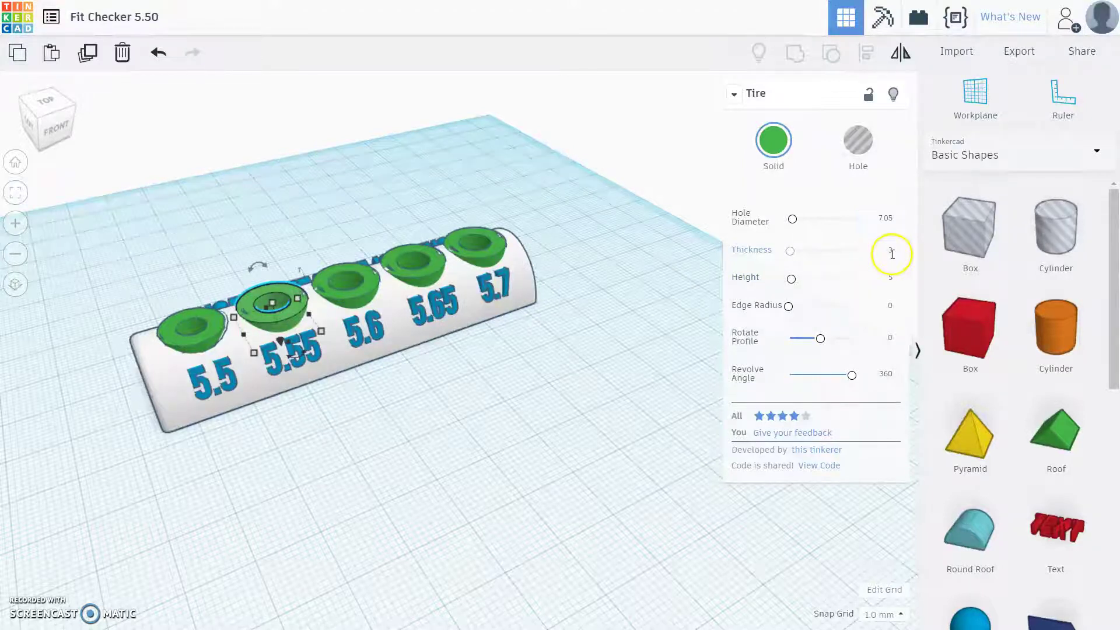
left_click(886, 218)
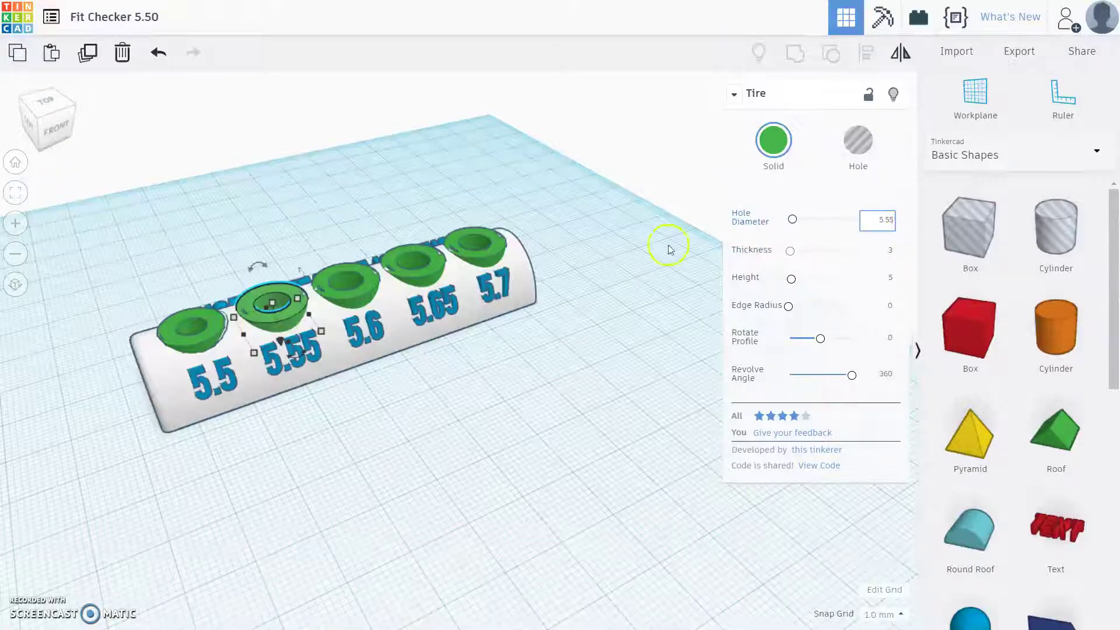
left_click(560, 295)
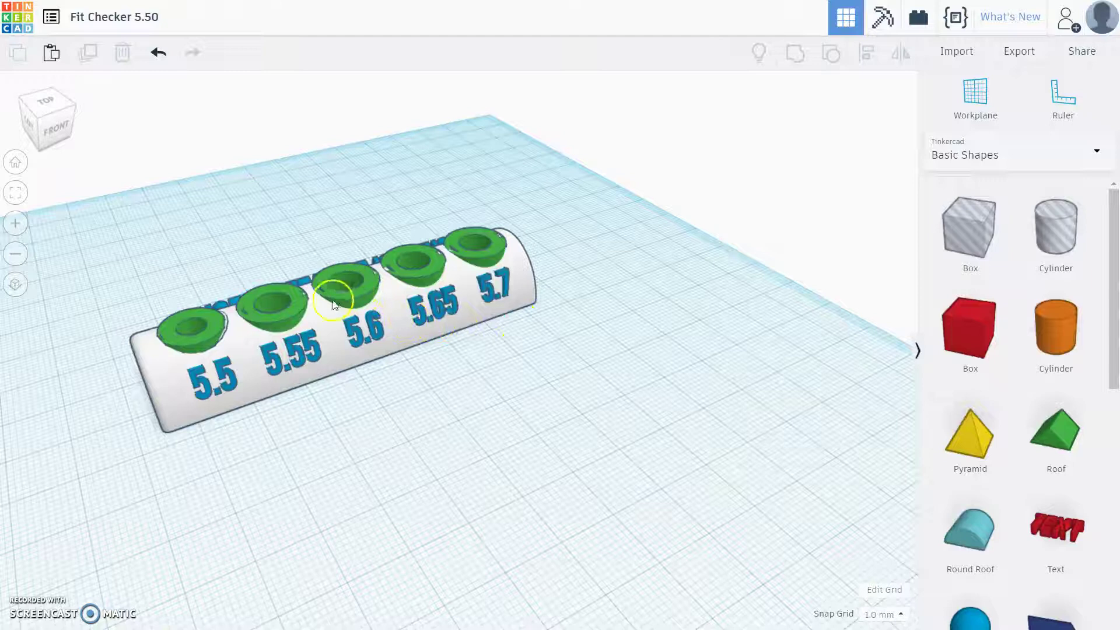
left_click(289, 310)
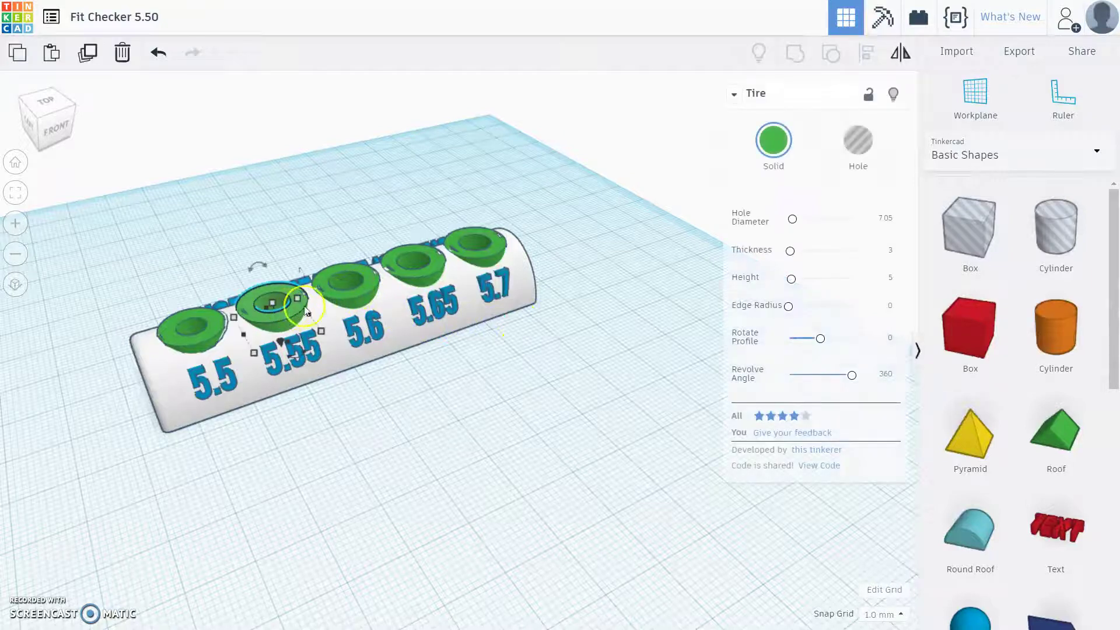
left_click(885, 218)
type("5.55")
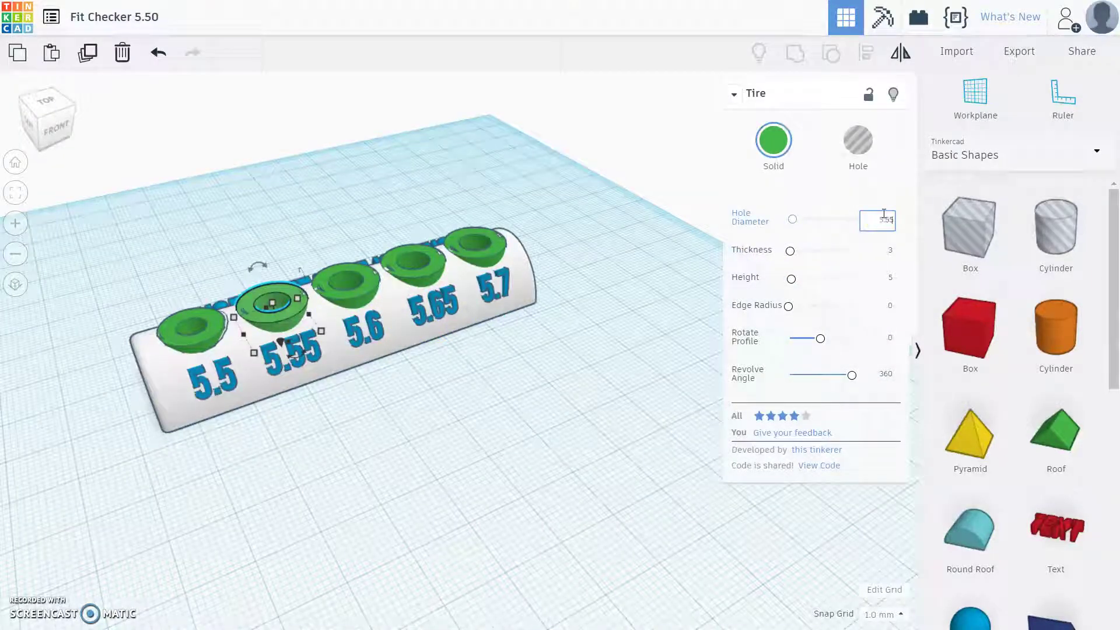
key("Return")
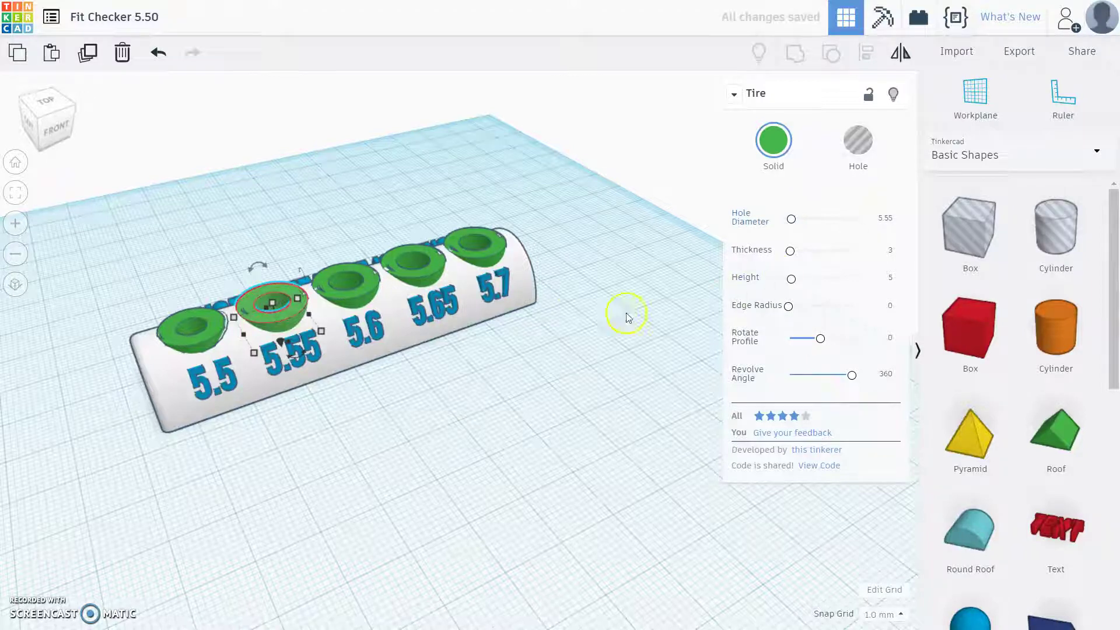
Set the hole diameter of the tire above the 5.6 label to 3
left_click(366, 289)
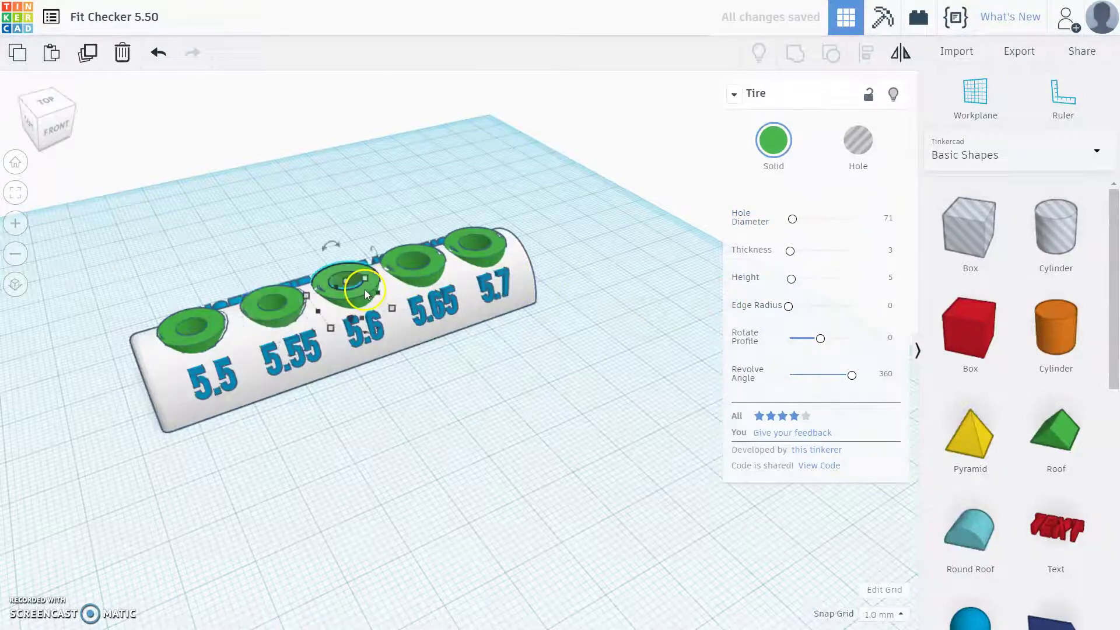
right_click_drag(213, 318, 200, 457)
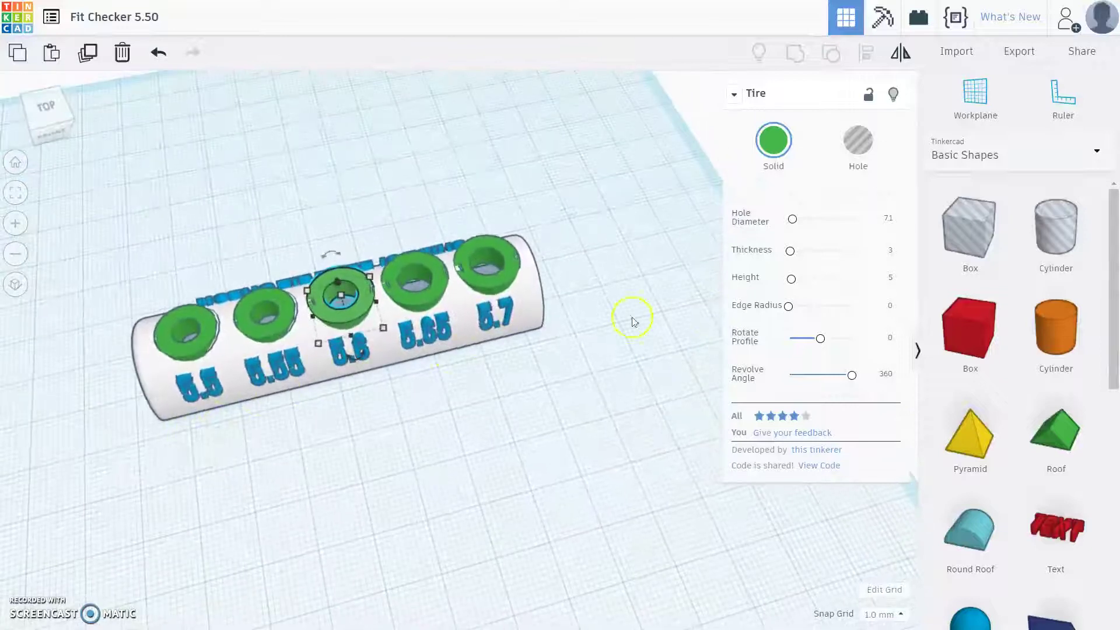
left_click(888, 220)
key("Return")
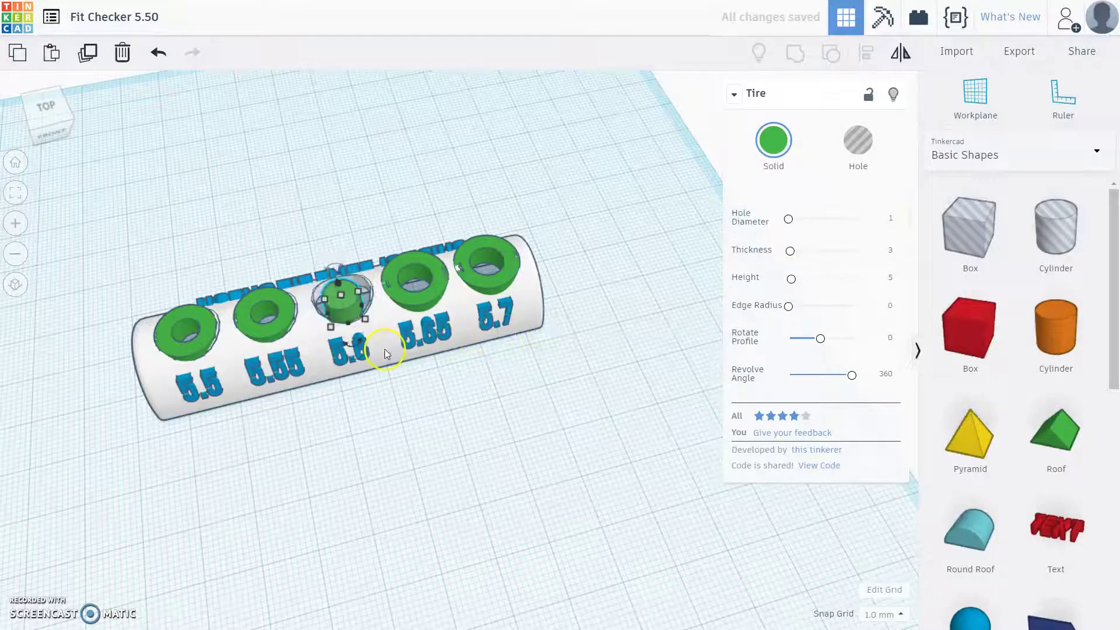
right_click_drag(364, 308, 397, 392)
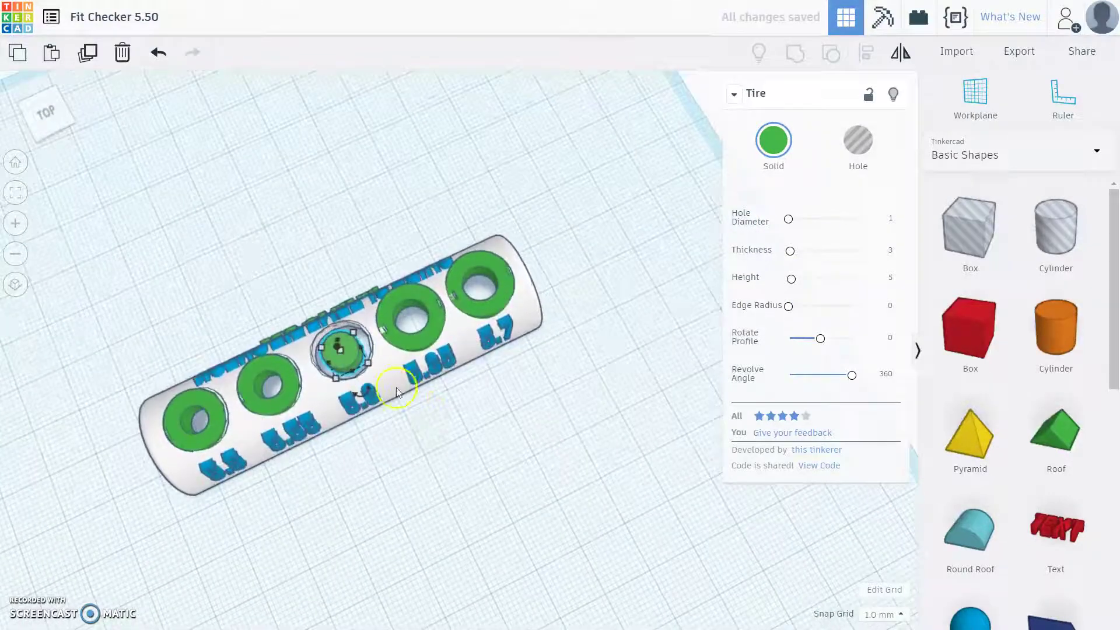
left_click(893, 219)
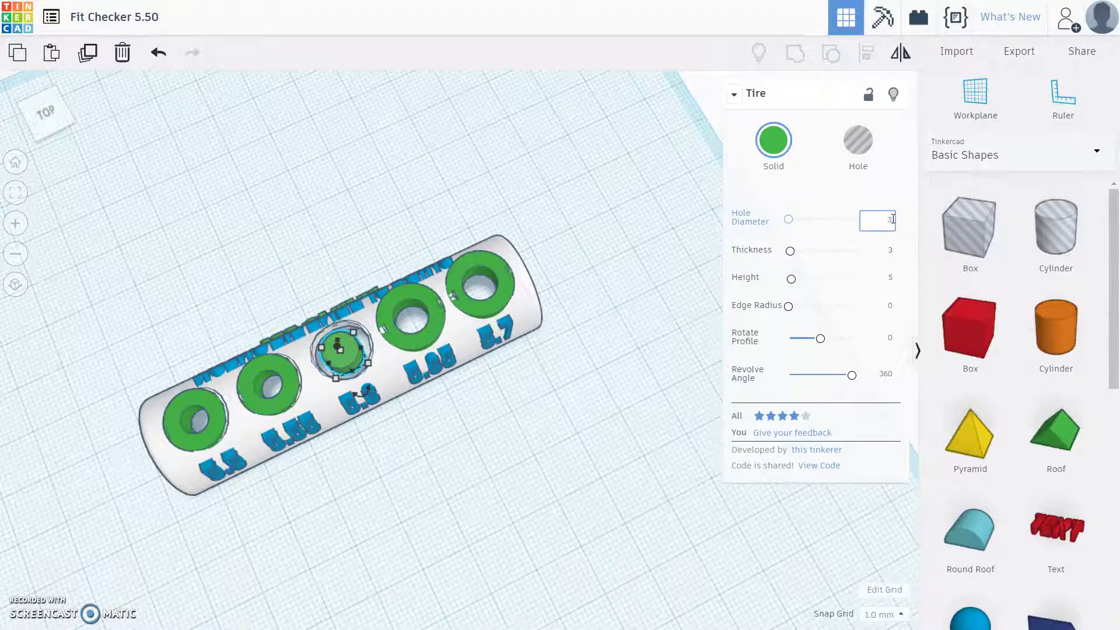
key("Return")
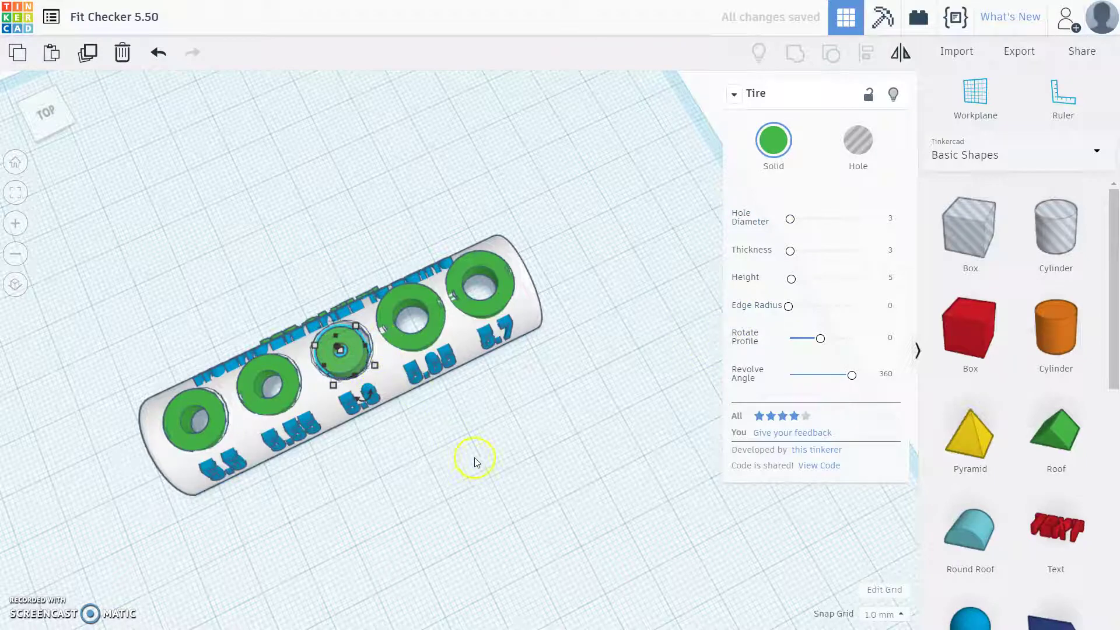
Give the 5.6 tire a thickness of 5, then zoom in on the tires
left_click(890, 251)
type("5")
key("Return")
left_click(418, 441)
right_click_drag(418, 440, 358, 411)
scroll(359, 411, "up", 4)
mouse_move(263, 387)
right_mouse_down()
mouse_move(295, 350)
mouse_move(380, 324)
mouse_move(383, 392)
mouse_move(366, 397)
mouse_move(337, 351)
mouse_move(272, 383)
right_mouse_up()
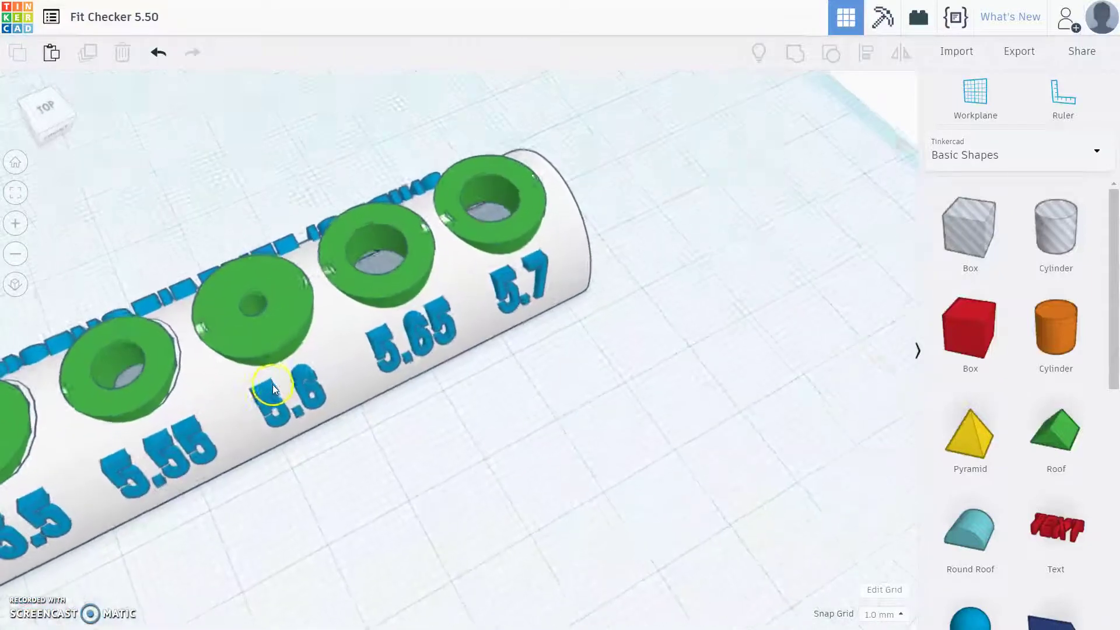
Set the 5.6 tire to hole diameter 5.6 and thickness 3
left_click(284, 359)
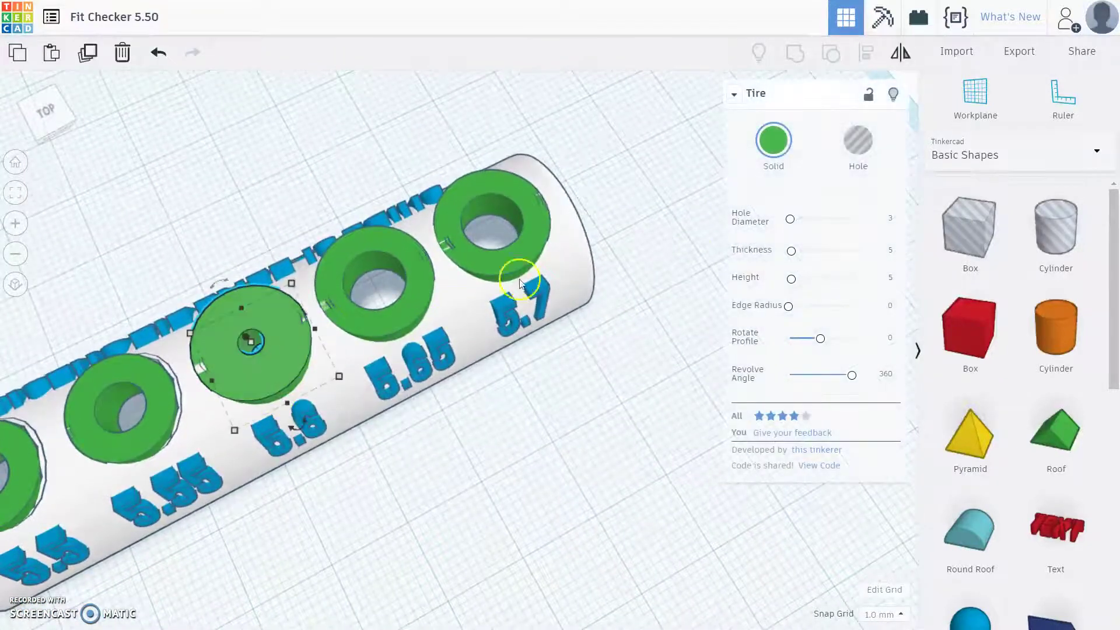
left_click(889, 218)
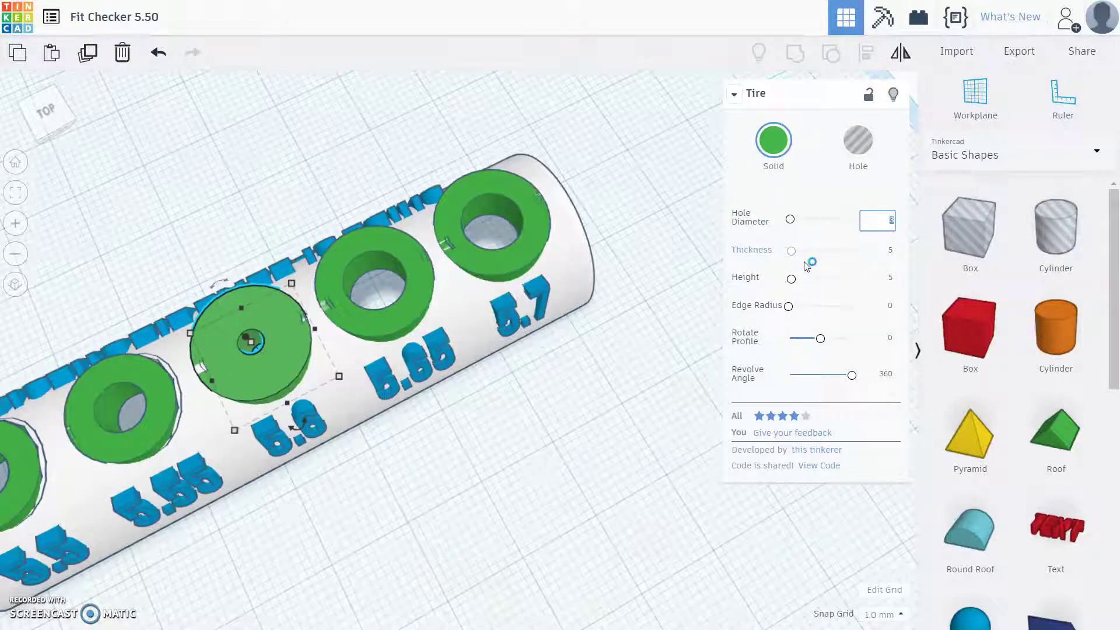
type("5.6")
key("Return")
left_click(855, 268)
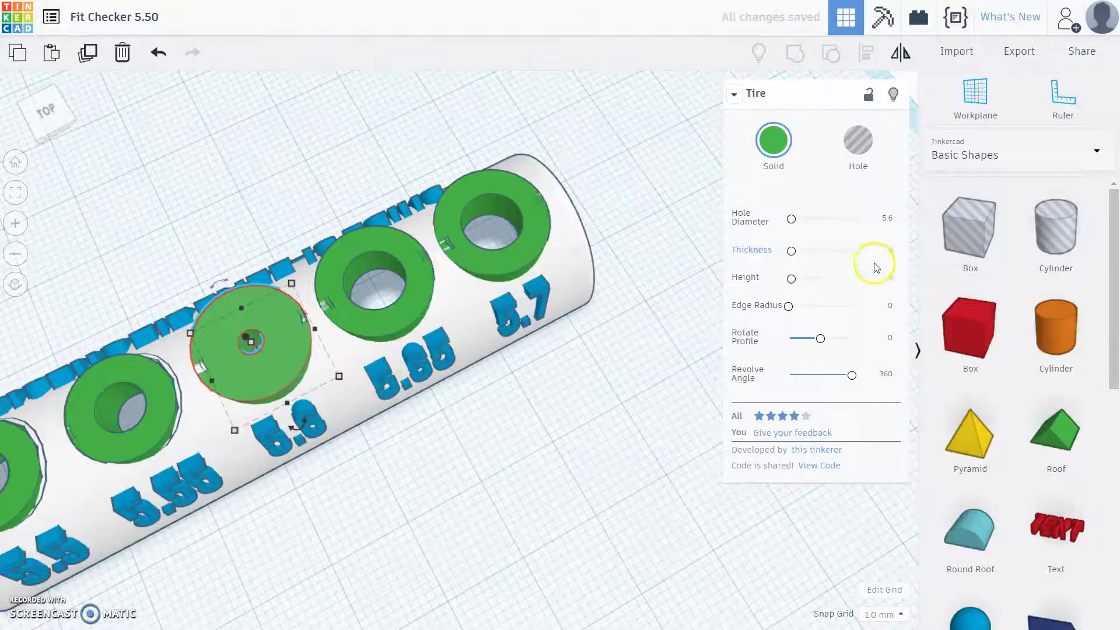
left_click(888, 251)
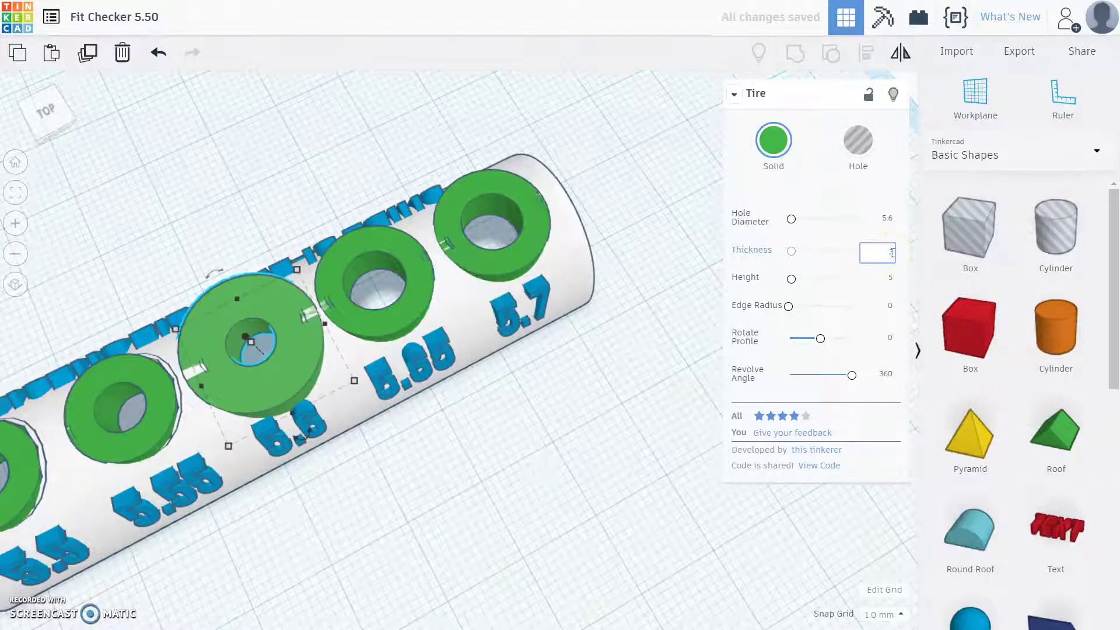
type("3")
key("Return")
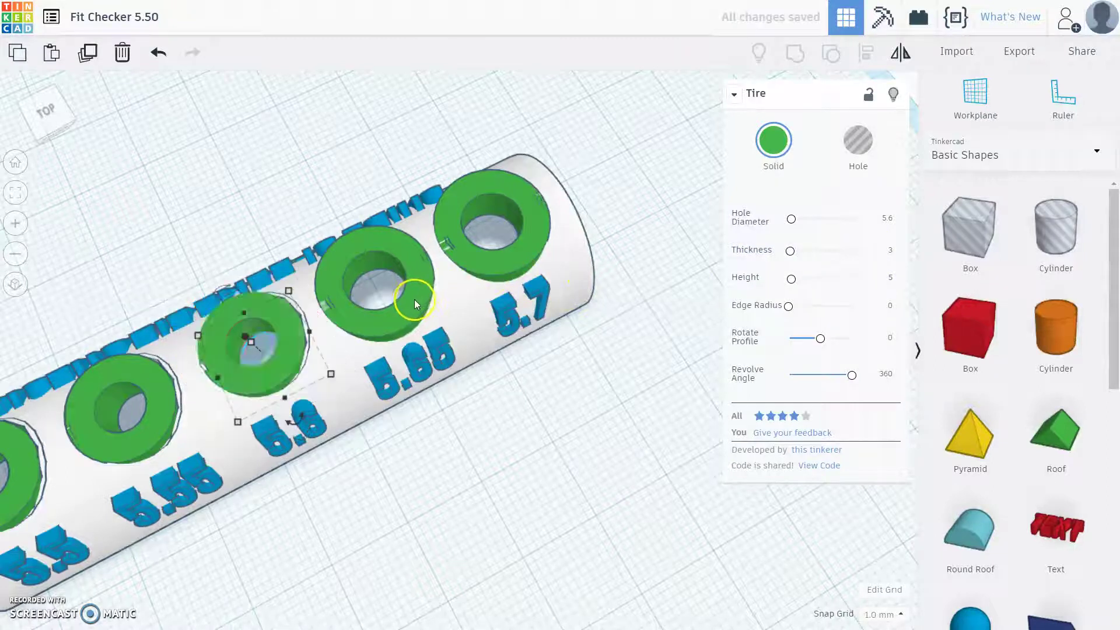
Set the 5.65 and 5.7 tires' hole diameters to 5.65 and 5.7
left_click(411, 302)
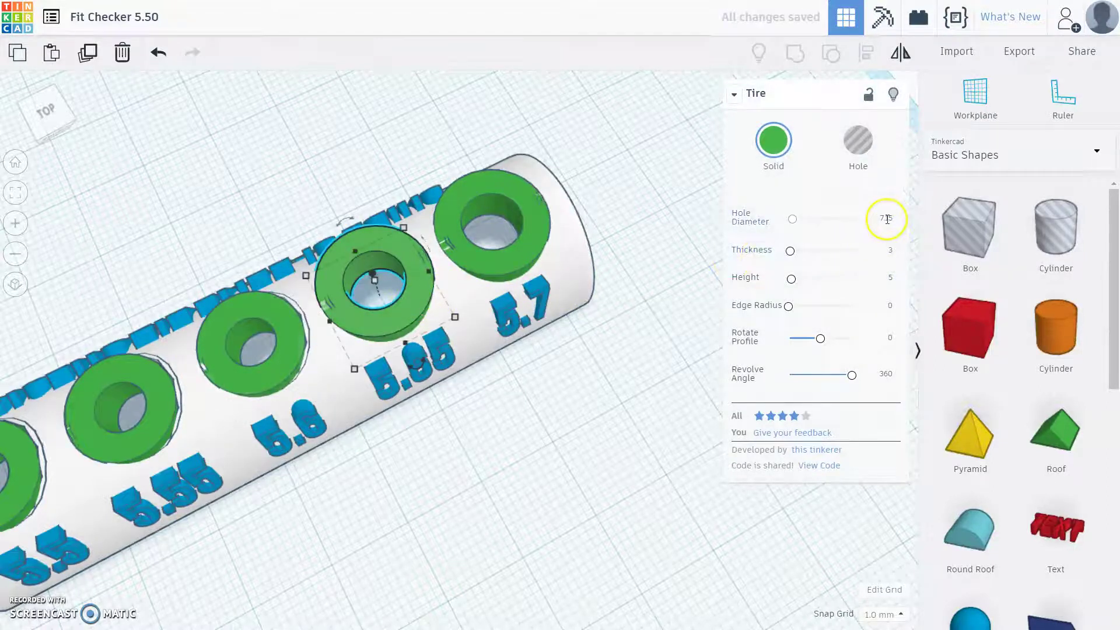
left_click(888, 219)
key("BackSpace")
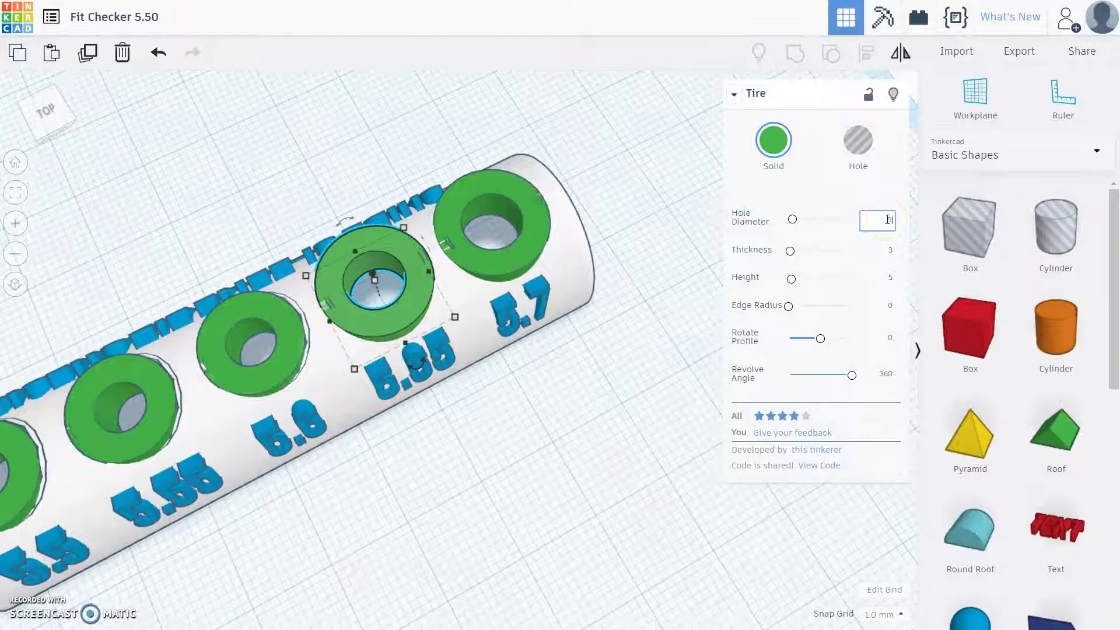
type("5.65")
key("Return")
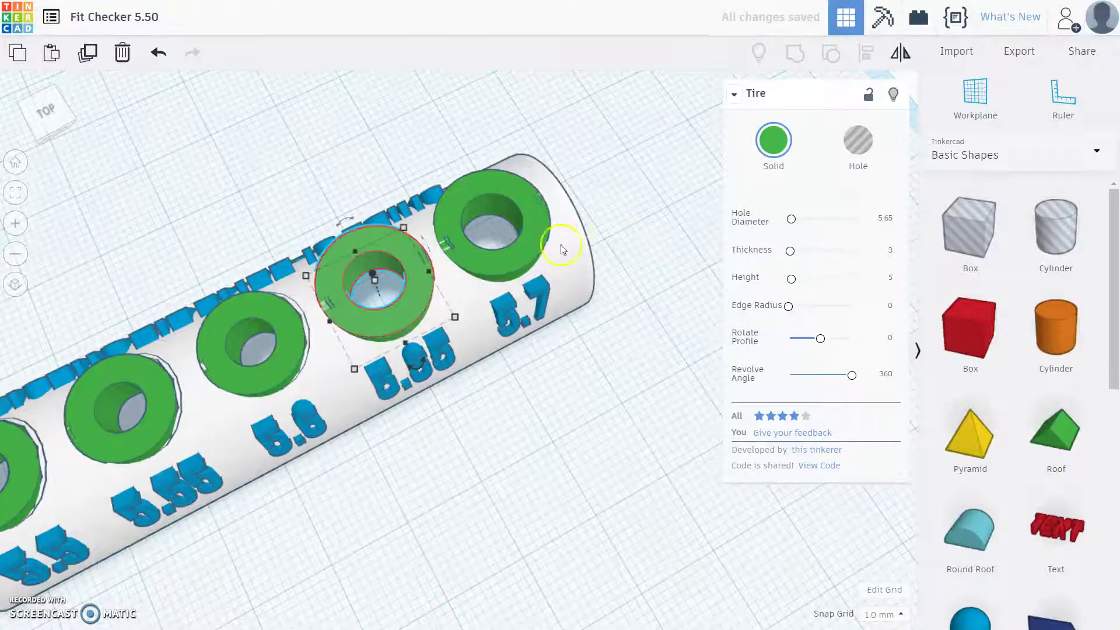
left_click(537, 246)
left_click(887, 219)
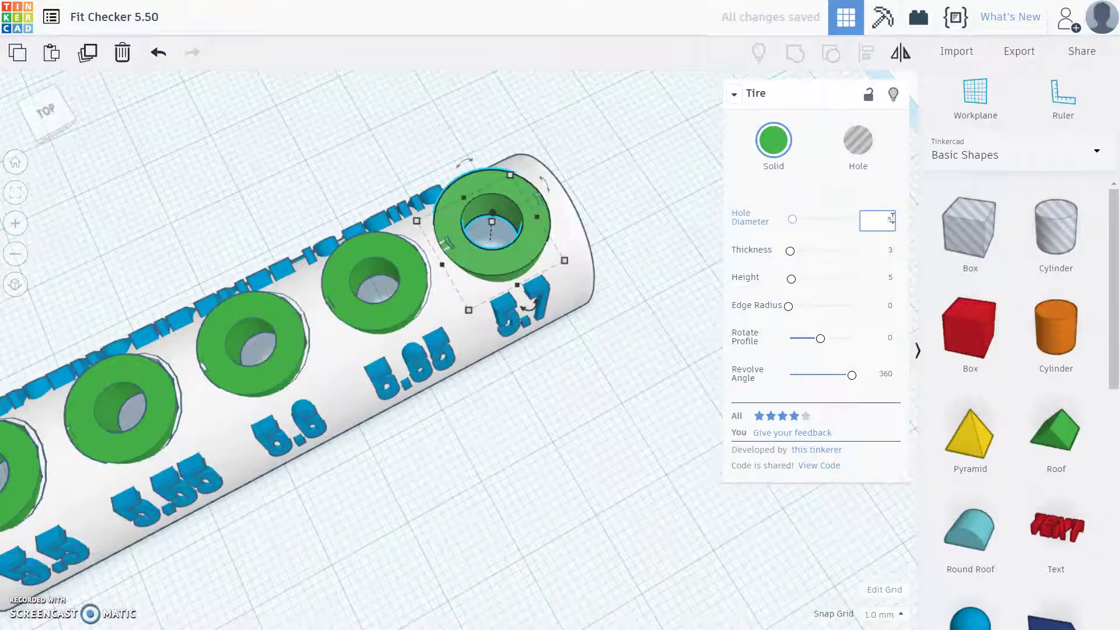
type("5.7")
left_click(607, 348)
left_click(538, 243)
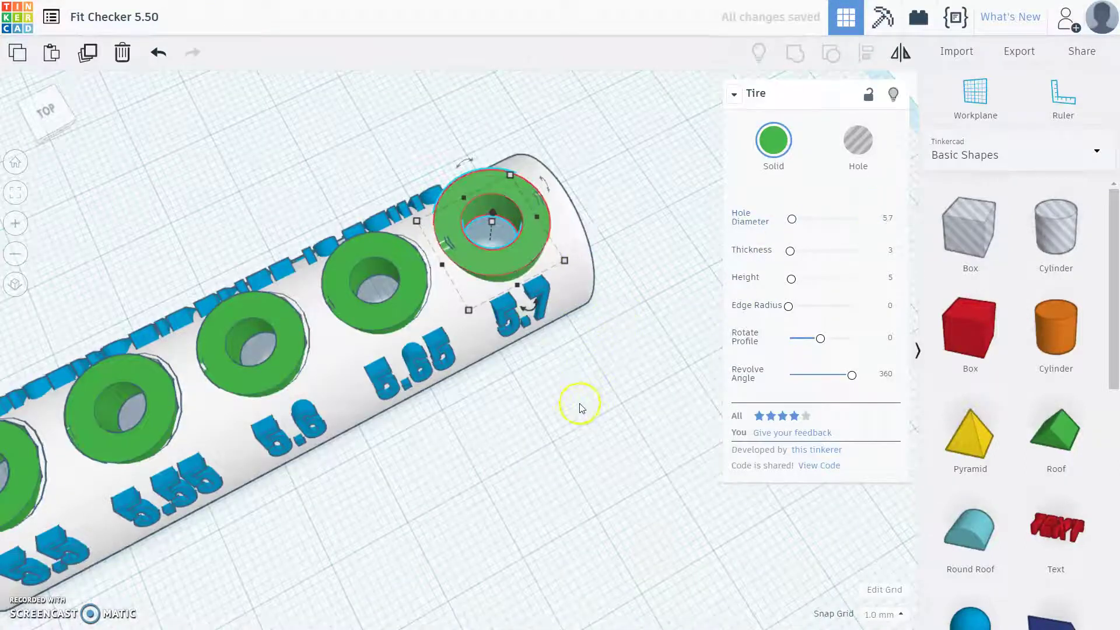
Change the 5.55 and 5.6 tire rings' thickness to 4
left_click(537, 420)
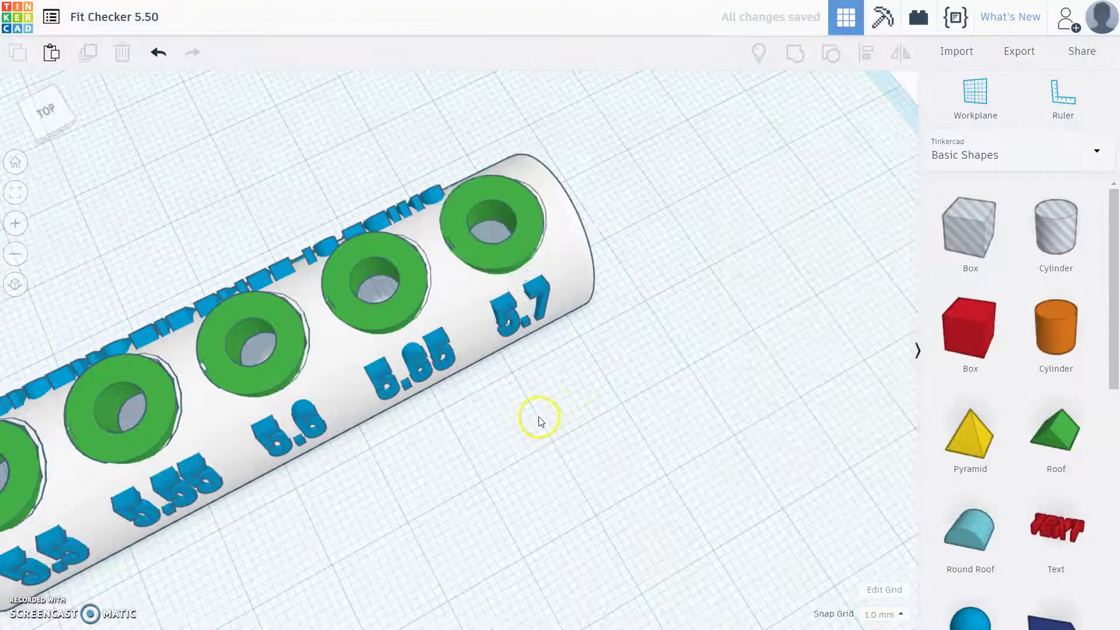
right_click_drag(537, 420, 153, 457)
left_click(153, 457)
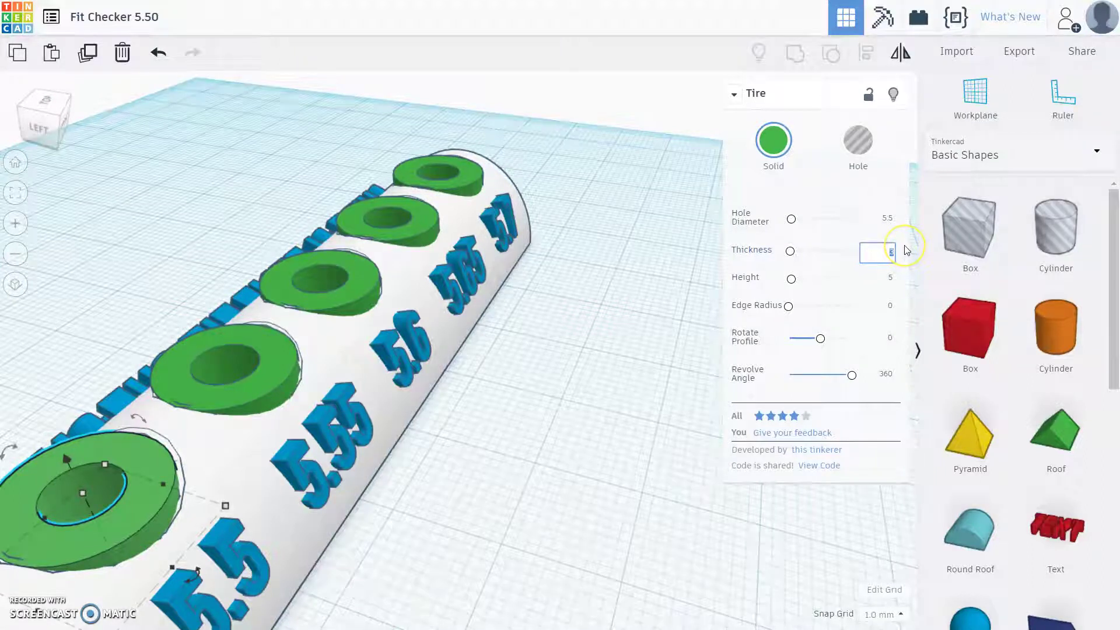
right_click_drag(615, 376, 444, 402)
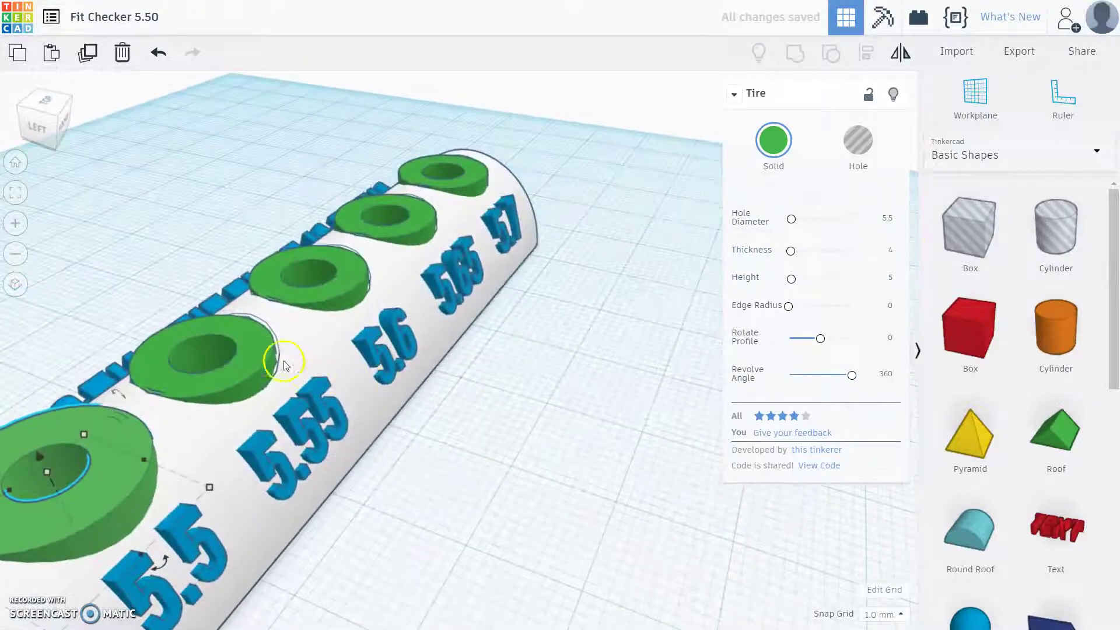
left_click(260, 352)
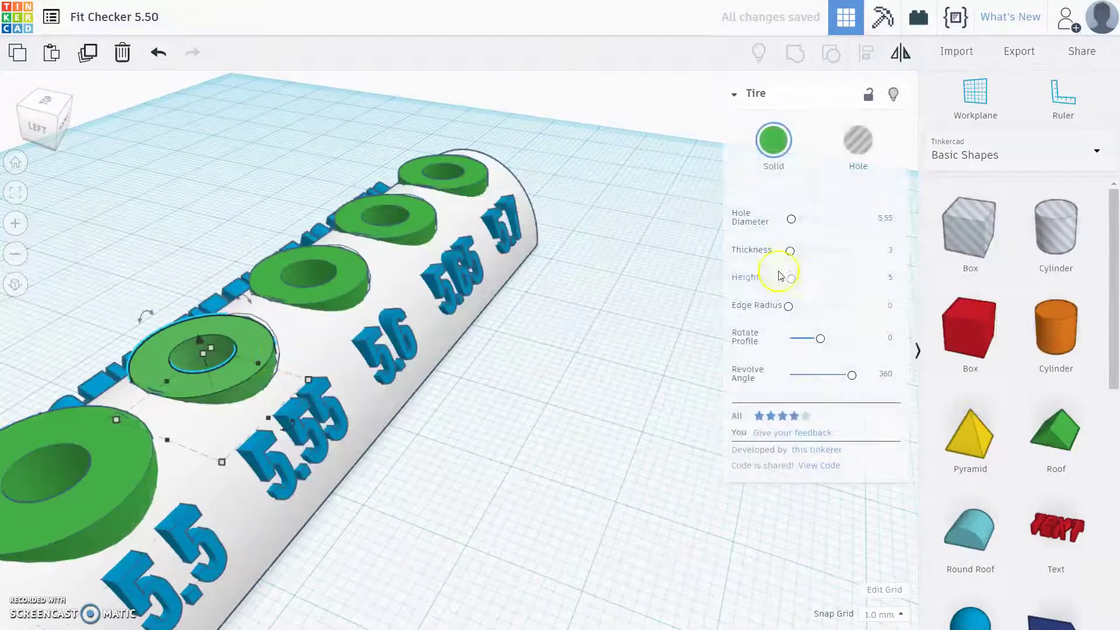
left_click(890, 250)
type("4")
key("Return")
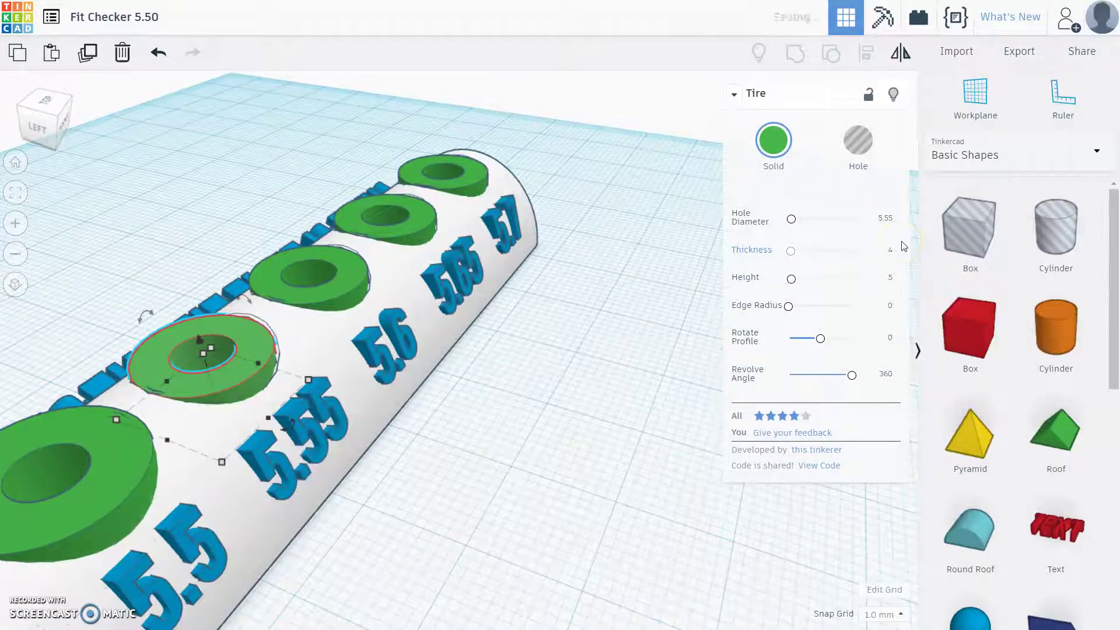
left_click(349, 289)
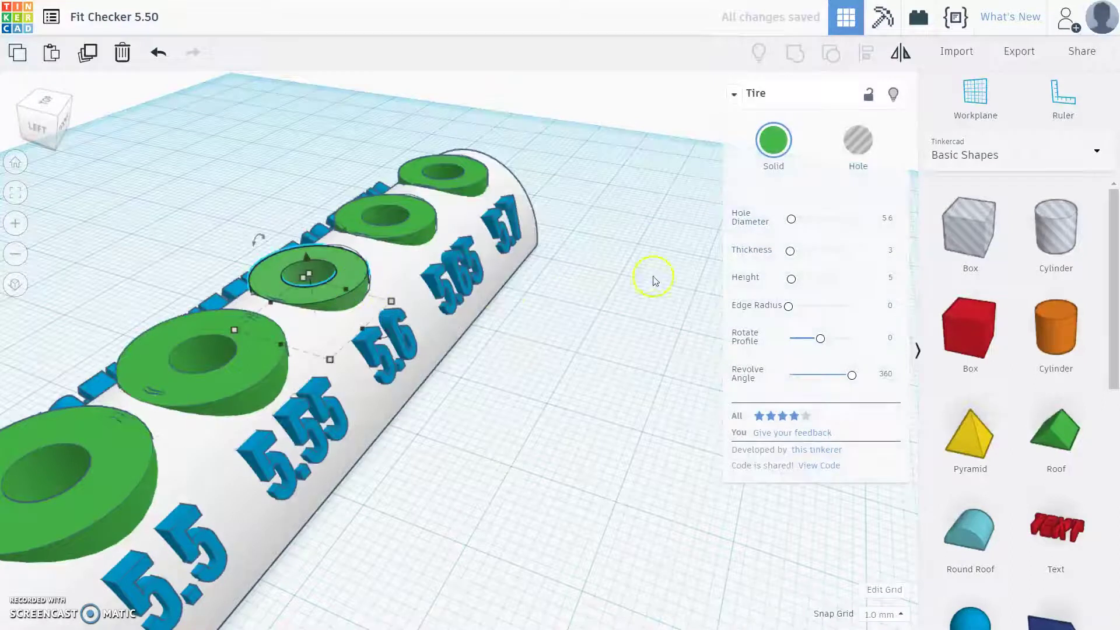
left_click(889, 250)
type("4")
key("Return")
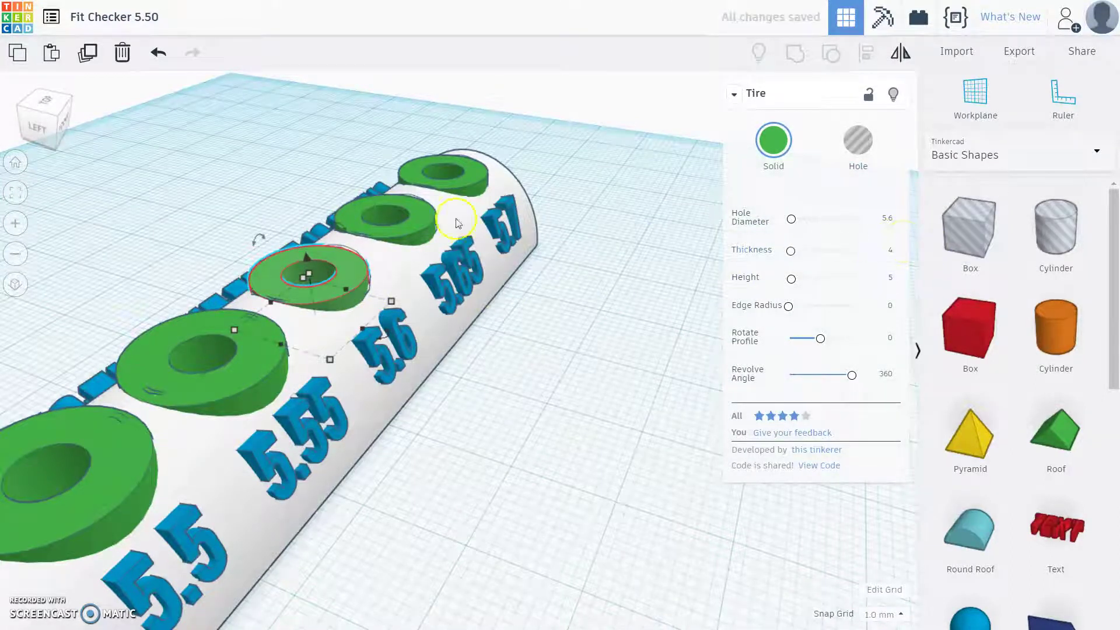
Change the 5.65 and 5.7 tire rings' thickness to 4
left_click(415, 222)
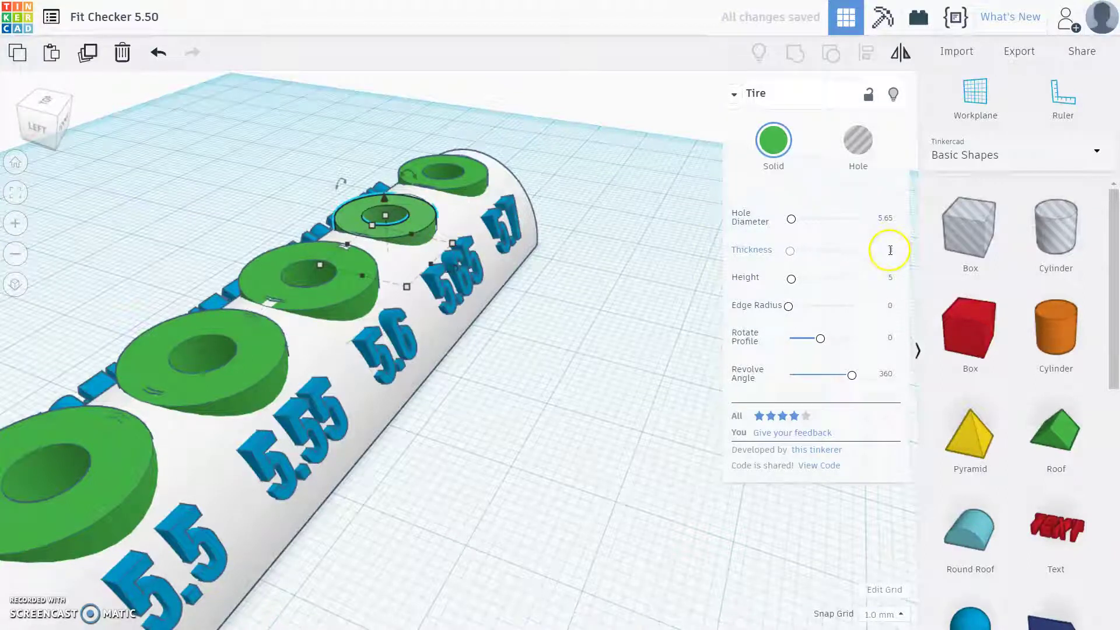
left_click(890, 250)
type("4")
key("Return")
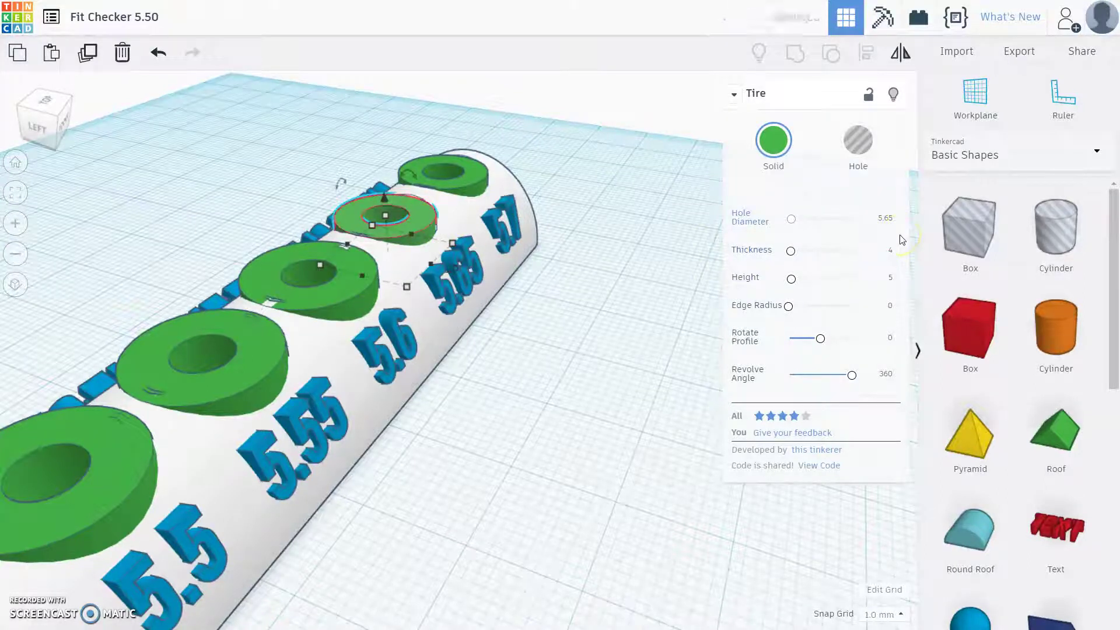
left_click(474, 176)
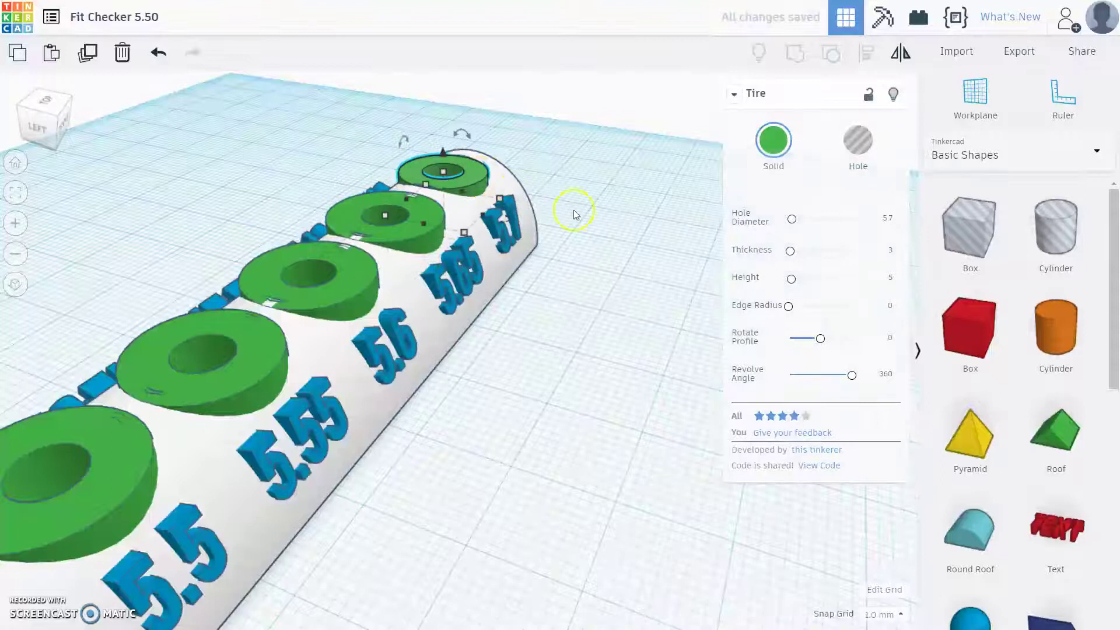
left_click(892, 252)
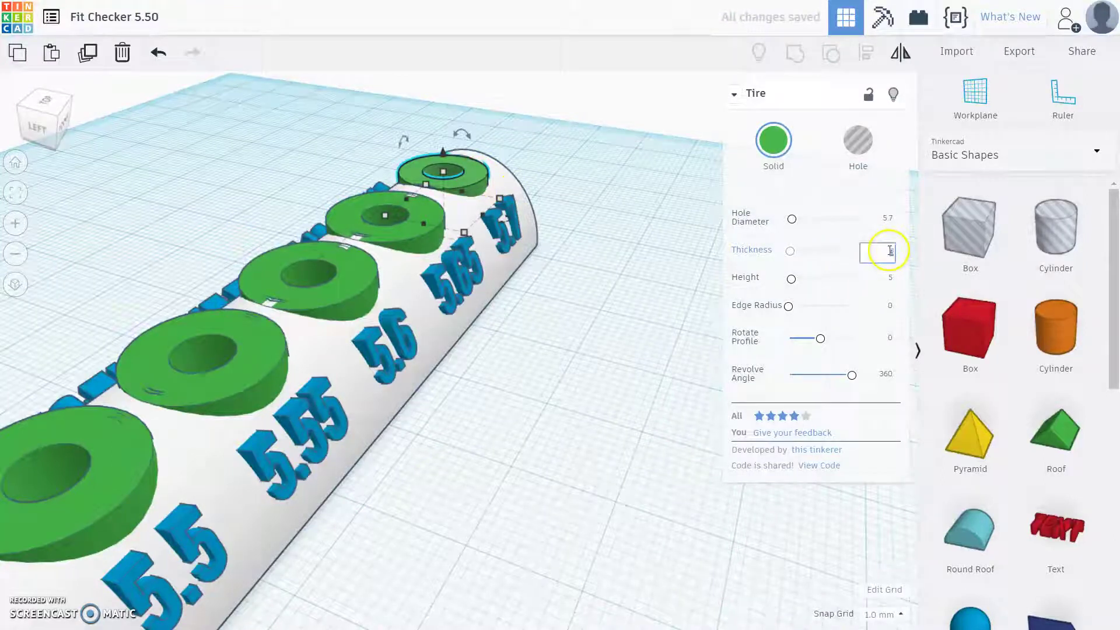
type("4")
key("Return")
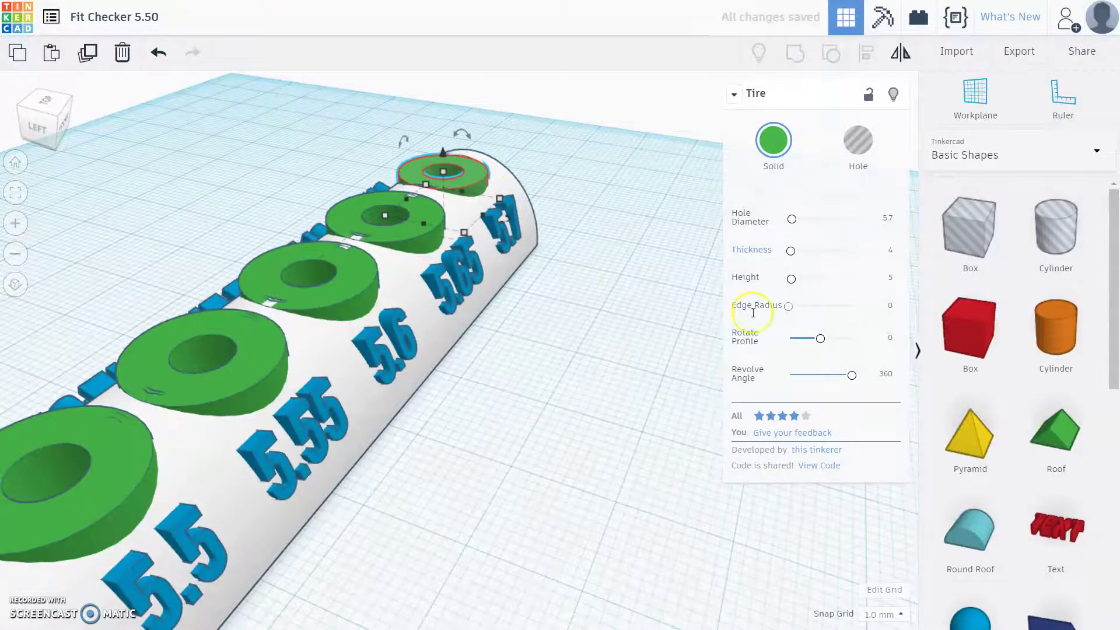
right_click_drag(643, 344, 408, 288)
Set the 5.65 ring's height to 3, undoing a trial lift so it stays seated
left_click(409, 288)
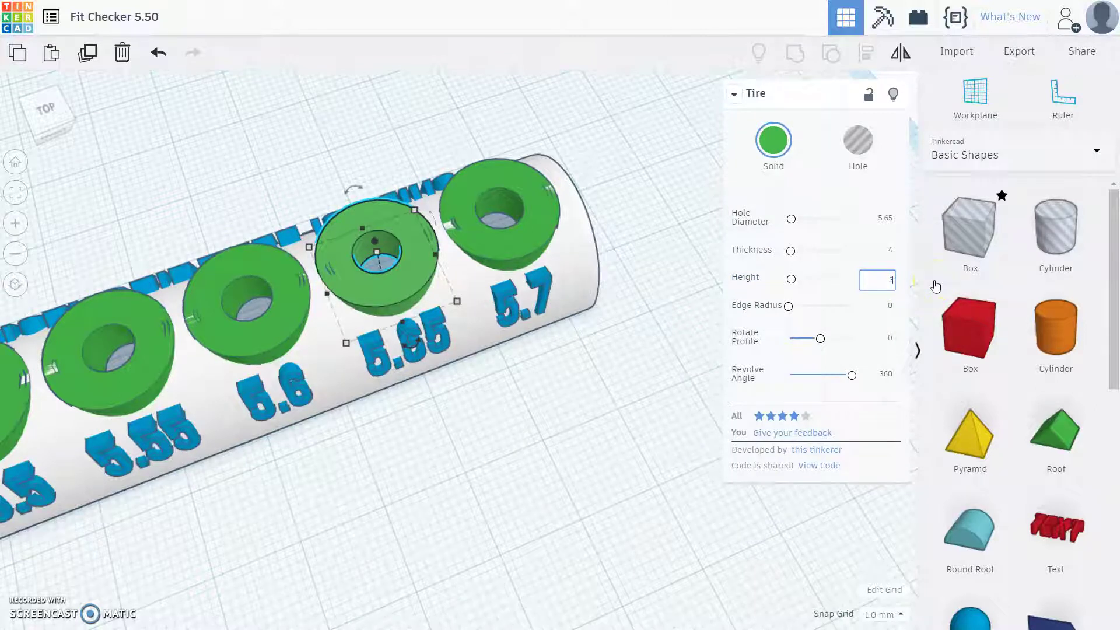
left_click(605, 257)
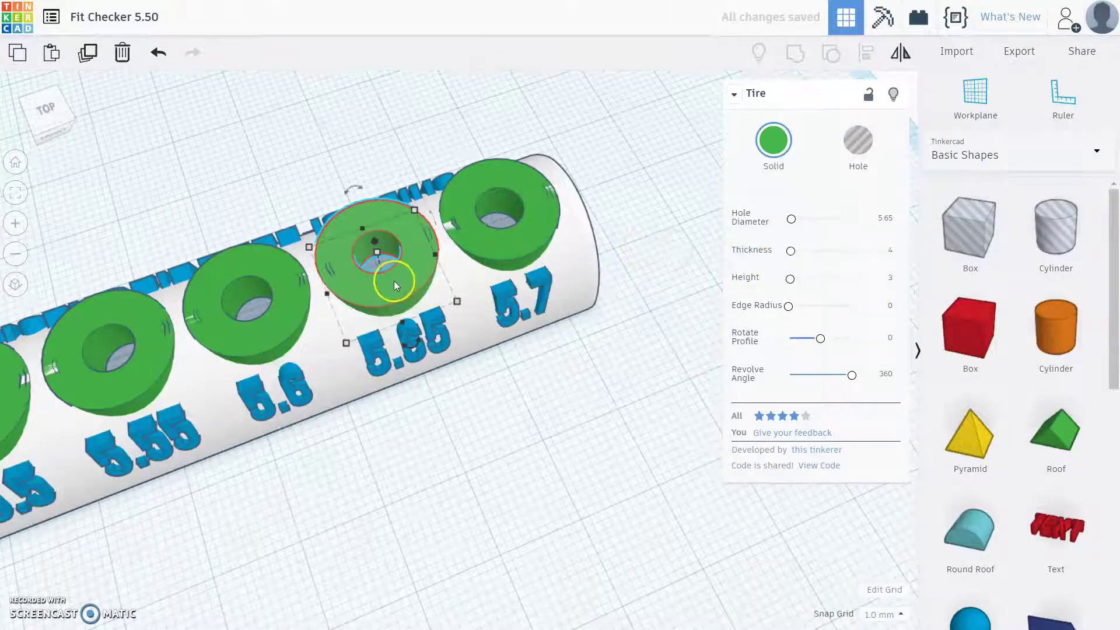
right_click_drag(421, 341, 748, 299)
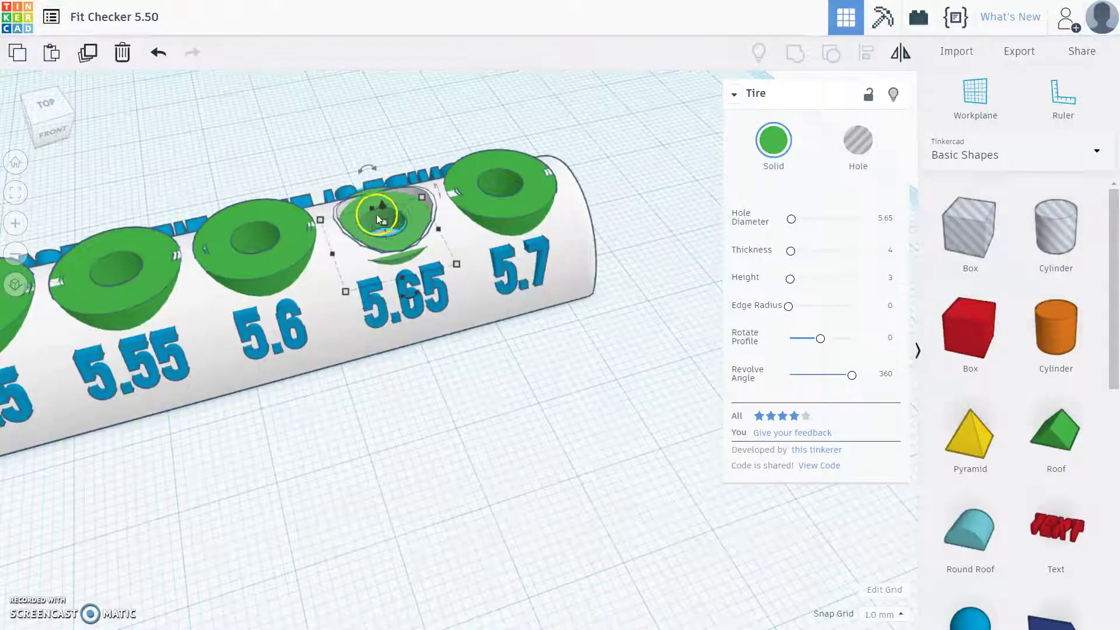
left_click_drag(386, 210, 389, 193)
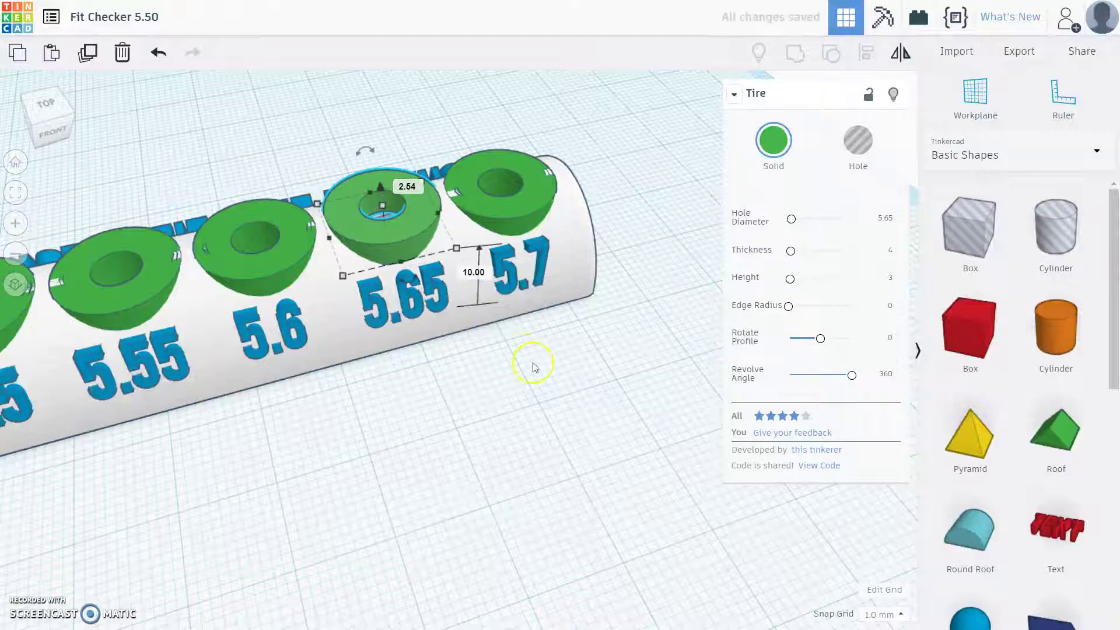
left_click(585, 445)
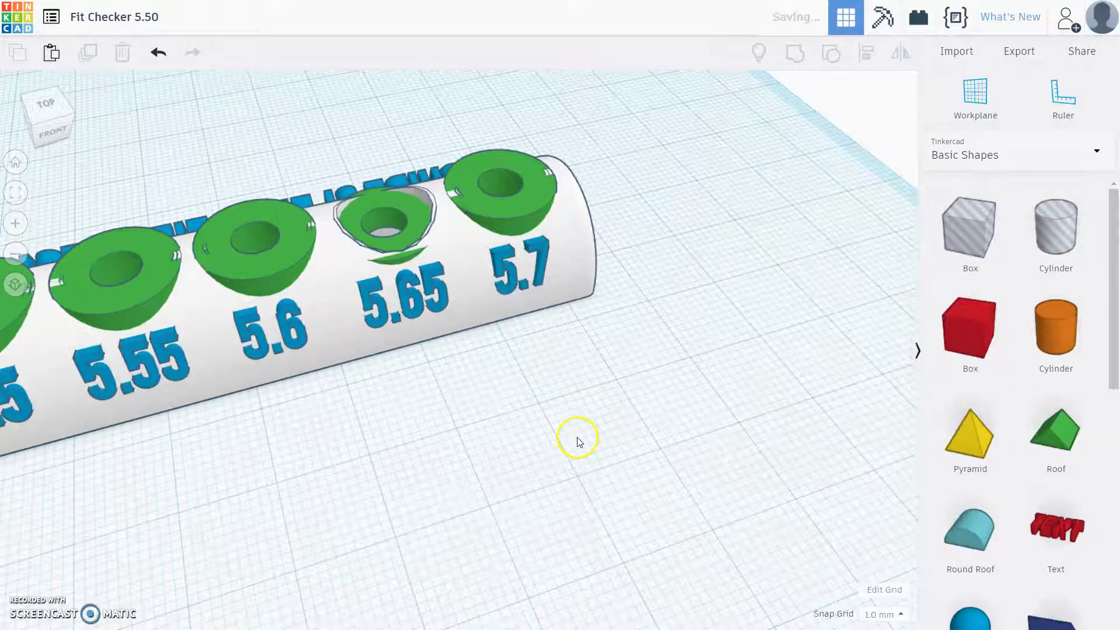
key("ctrl+z")
Download everything in the design as an .STL file
right_click_drag(591, 397, 562, 375)
scroll(561, 373, "down", 5)
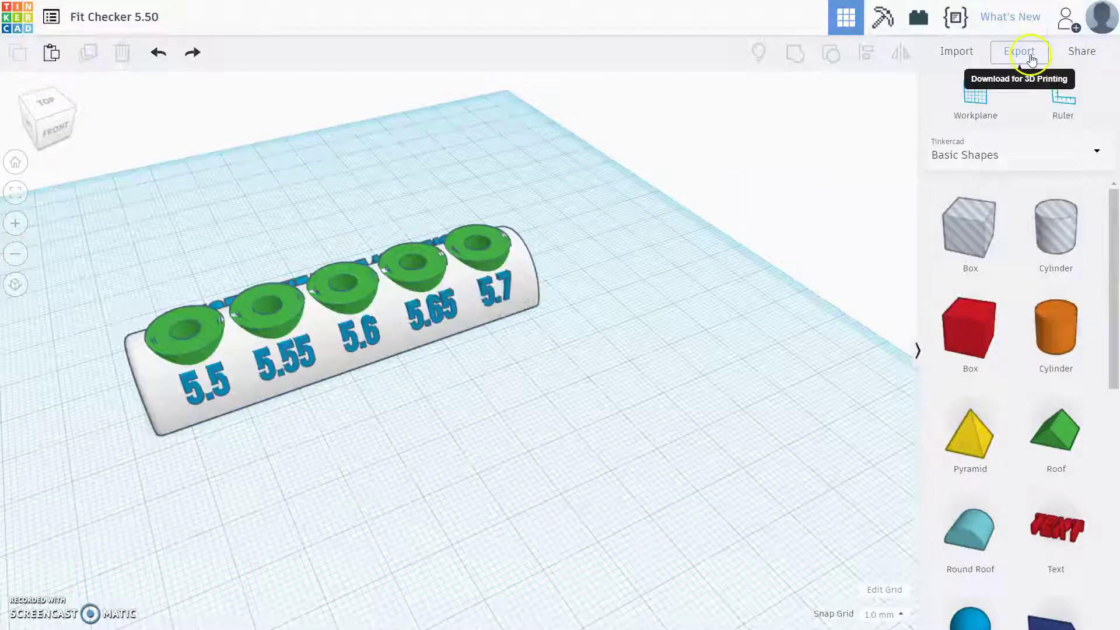
left_click(1030, 59)
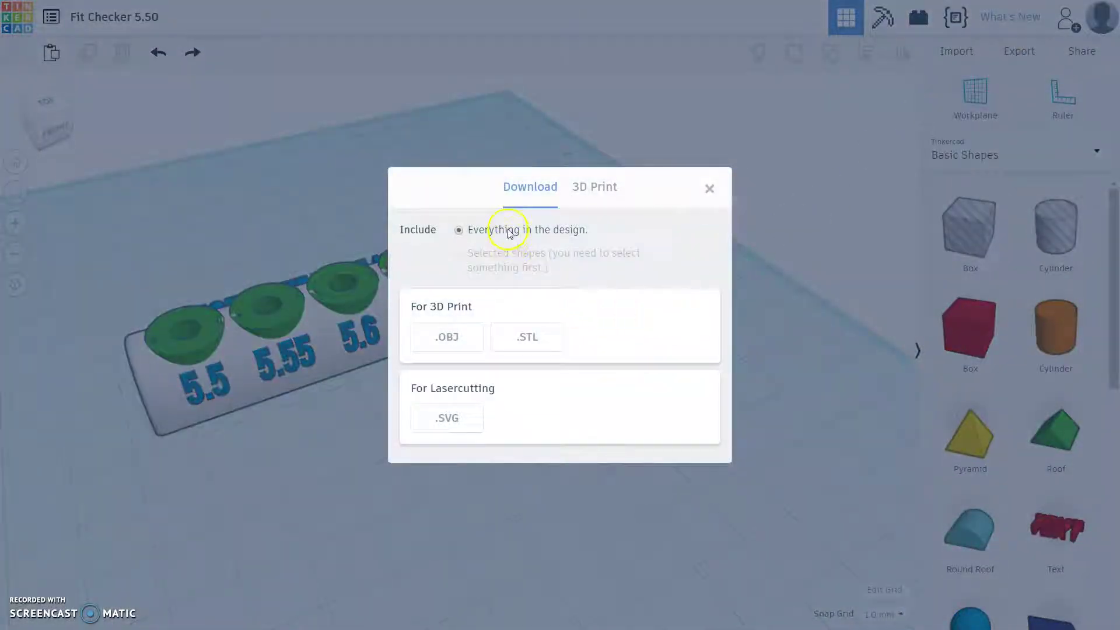
left_click(536, 333)
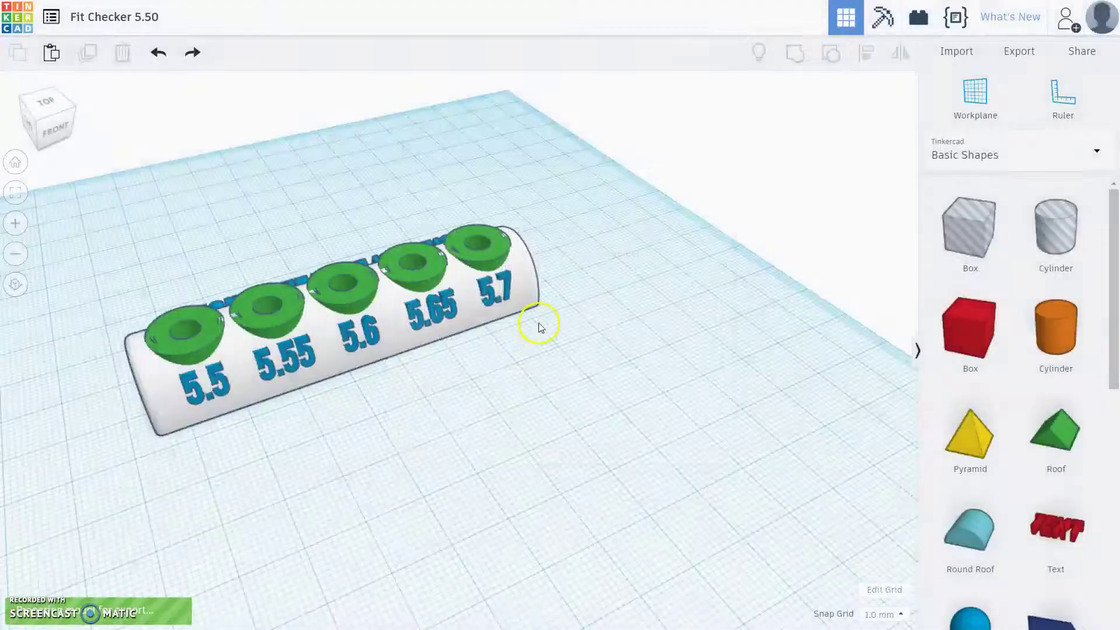